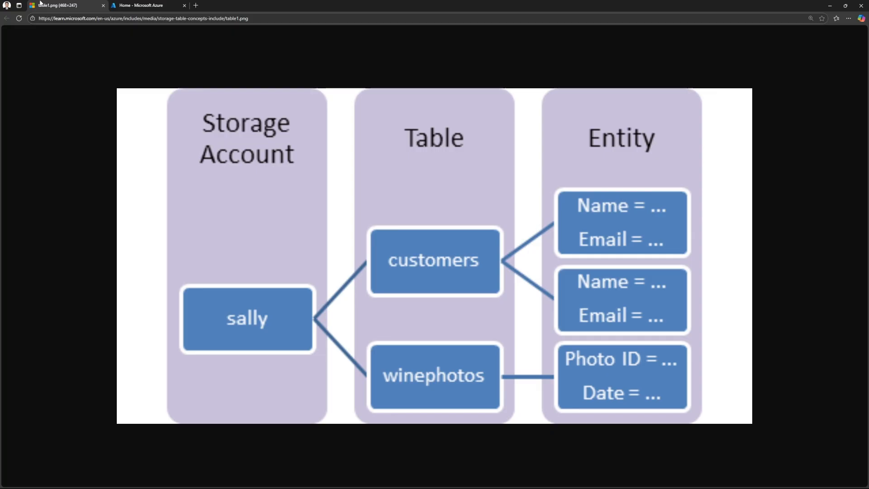
- Create a resource group named azuredemotablerg in the Azure portal and open it
{"action": "left_click", "coordinate": [57, 5]}
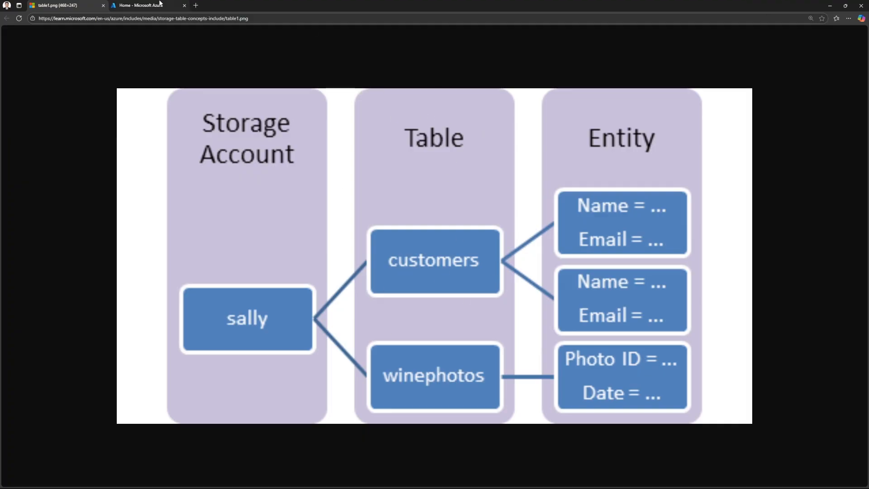
{"action": "left_click", "coordinate": [140, 5]}
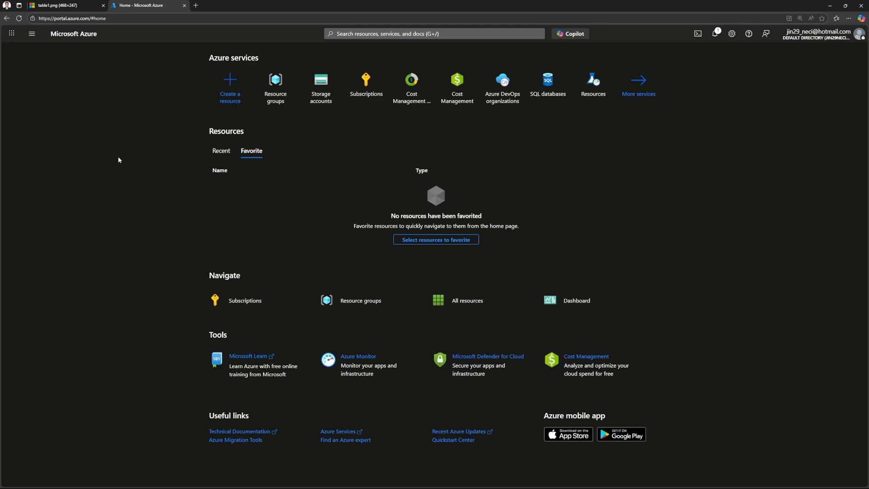
{"action": "left_click", "coordinate": [273, 94]}
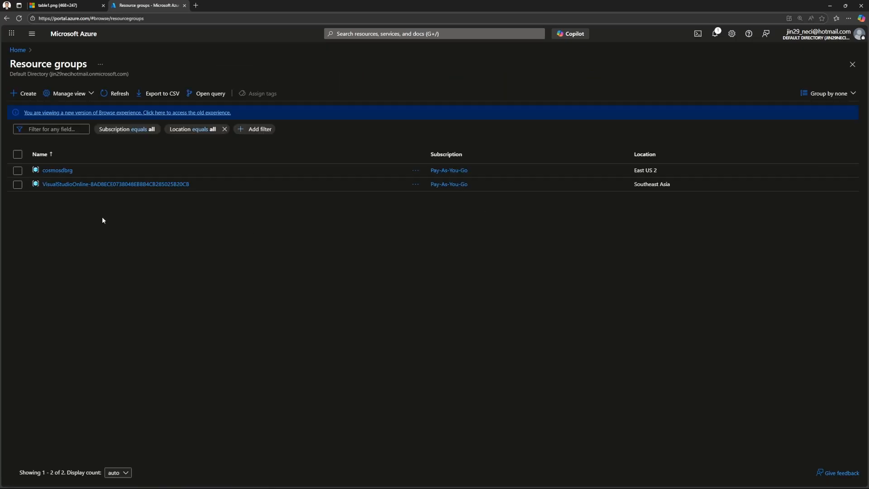
{"action": "left_click", "coordinate": [23, 93]}
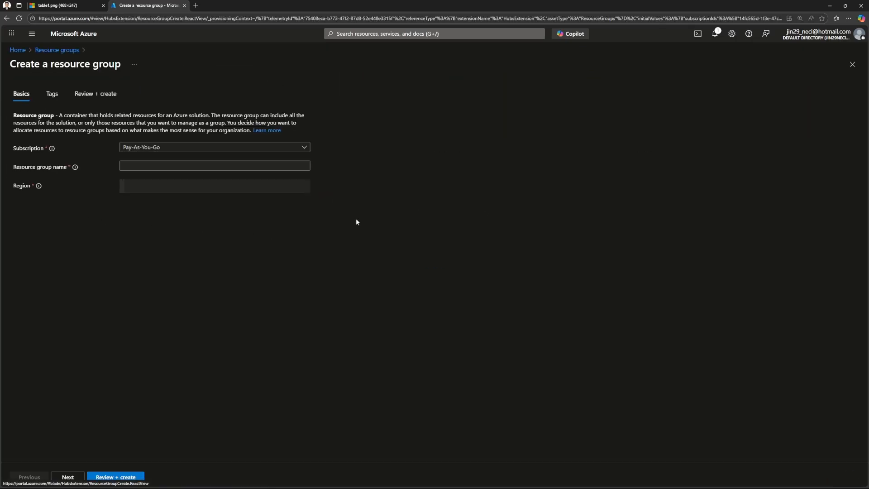
{"action": "left_click", "coordinate": [183, 168]}
{"action": "type", "text": "az"}
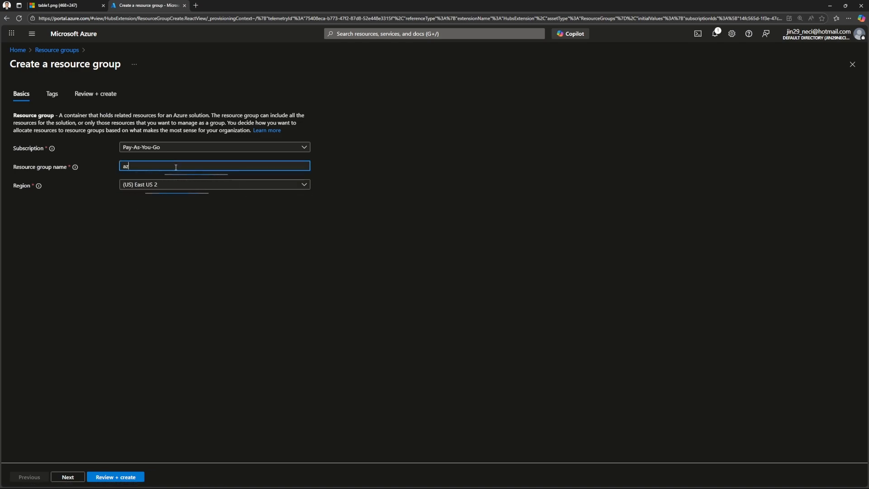
{"action": "type", "text": "uredemotablerg"}
{"action": "left_click", "coordinate": [120, 477]}
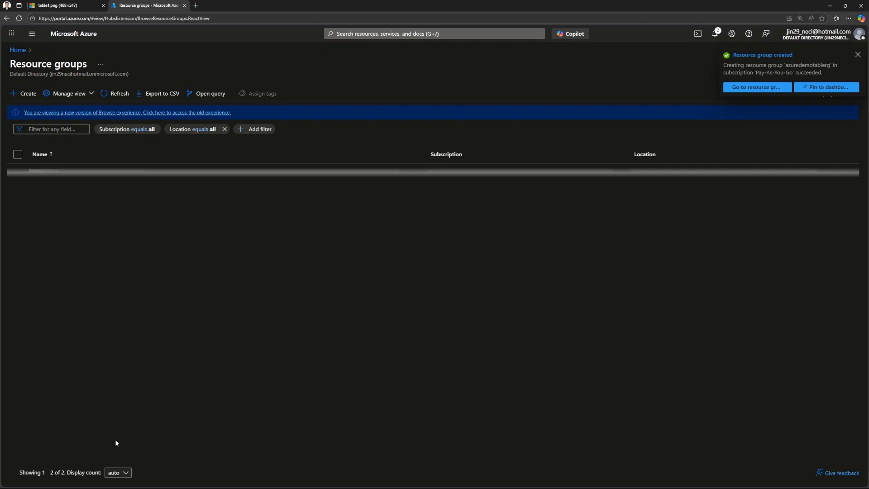
{"action": "left_click", "coordinate": [742, 87]}
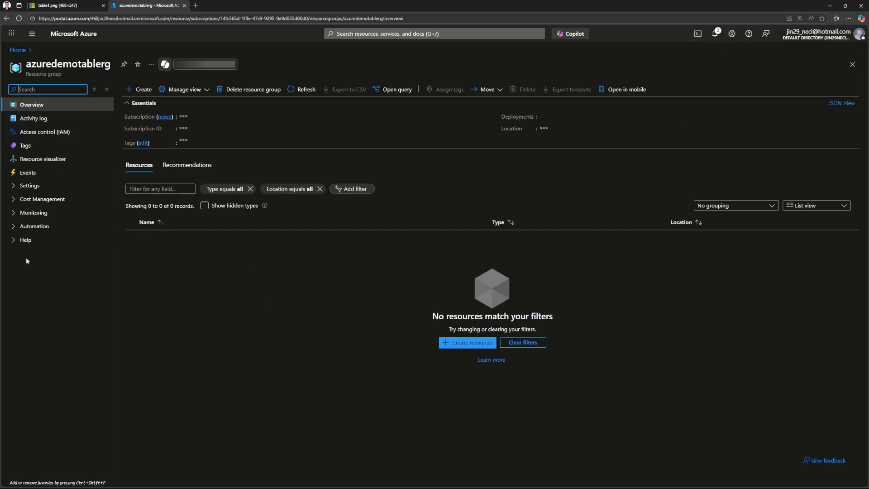
- Start creating a storage account and name it storagedemotable
{"action": "left_click", "coordinate": [18, 50]}
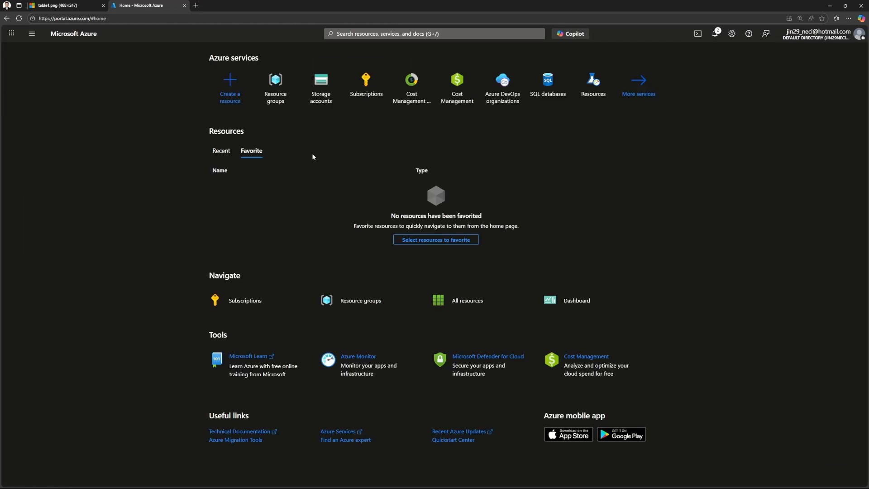
{"action": "left_click", "coordinate": [323, 91]}
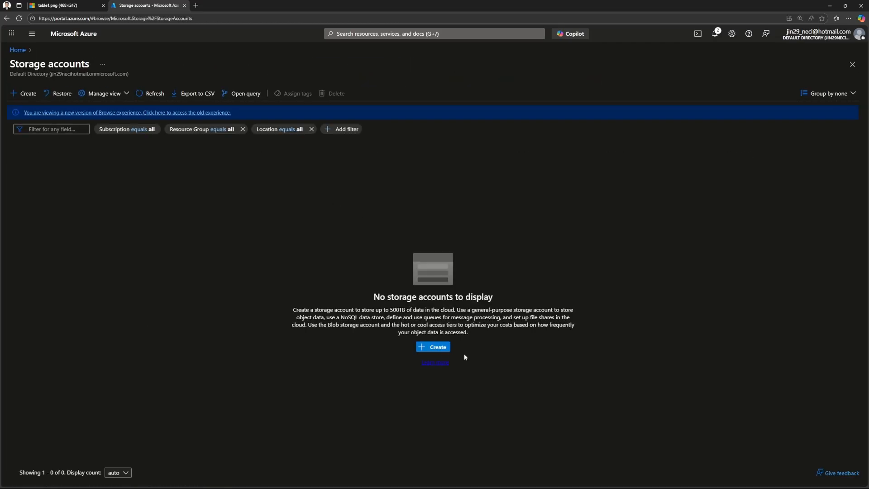
{"action": "left_click", "coordinate": [432, 347]}
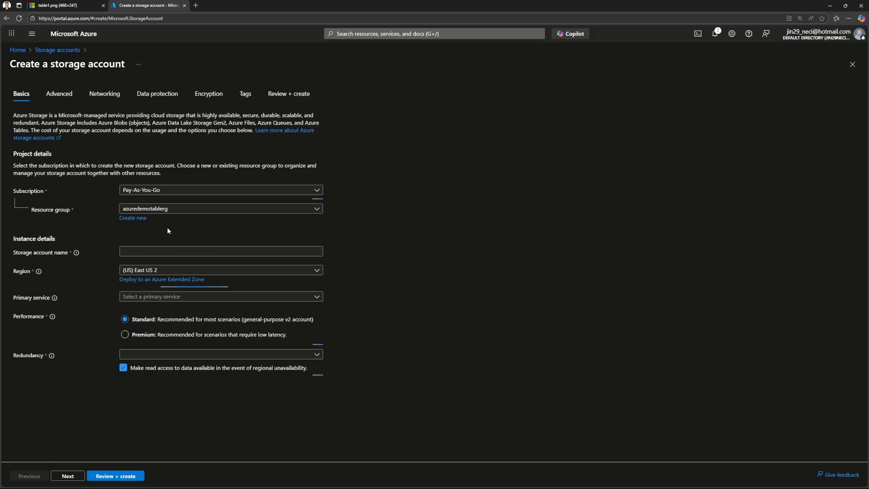
{"action": "left_click", "coordinate": [156, 252]}
{"action": "type", "text": "st"}
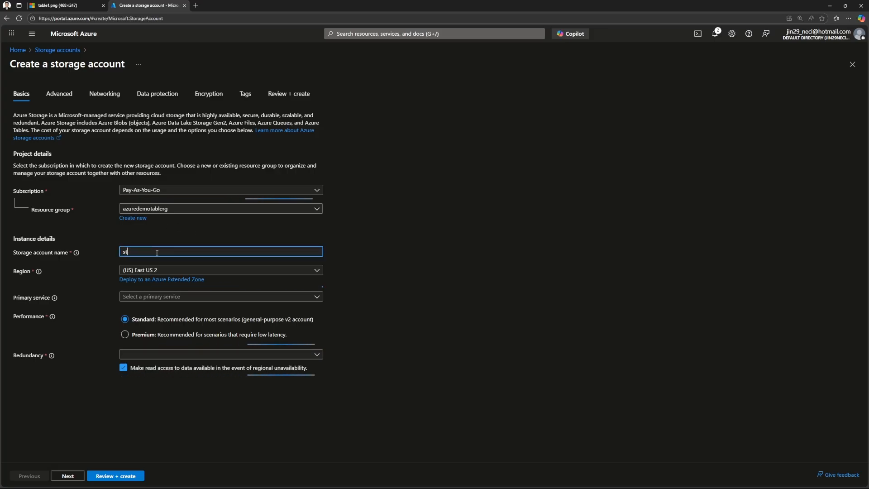
{"action": "type", "text": "or"}
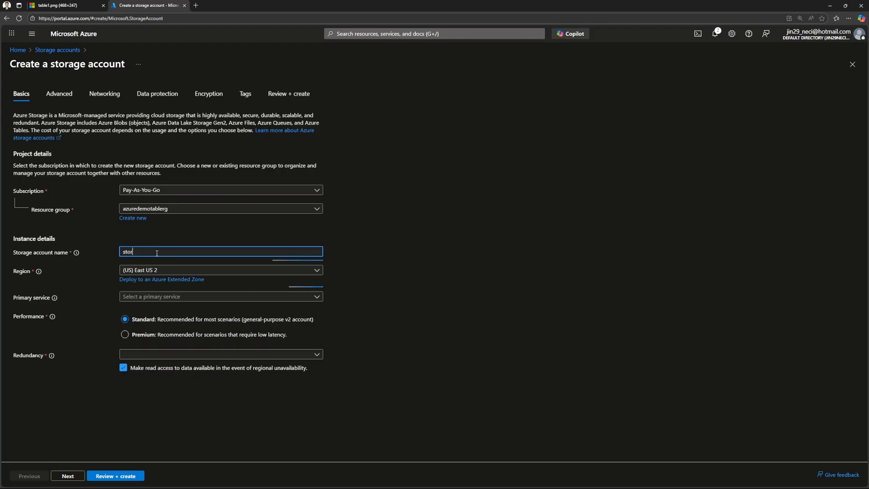
{"action": "type", "text": "agedemotable"}
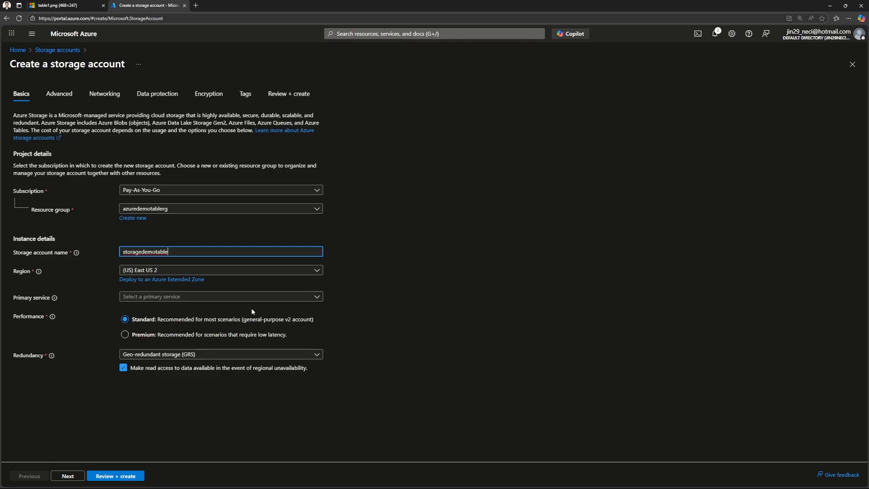
- Set the primary service to Other (tables and queues), then review and create the storage account
{"action": "left_click", "coordinate": [297, 298]}
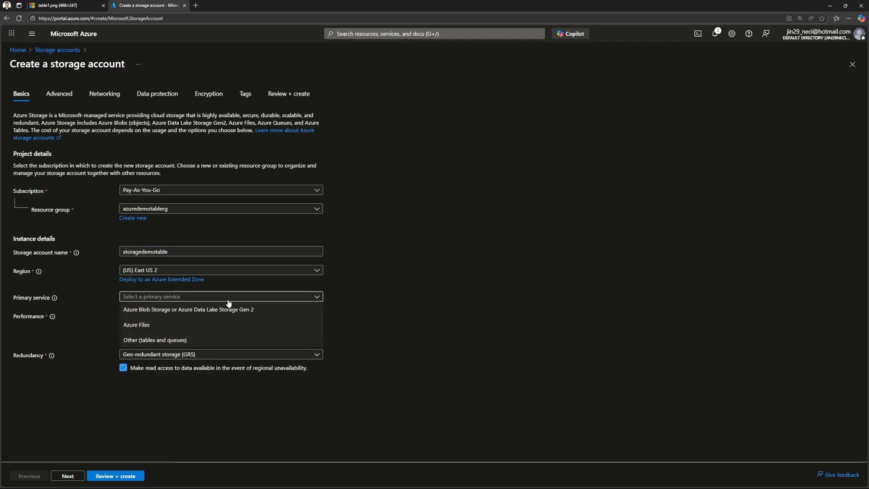
{"action": "left_click", "coordinate": [224, 341]}
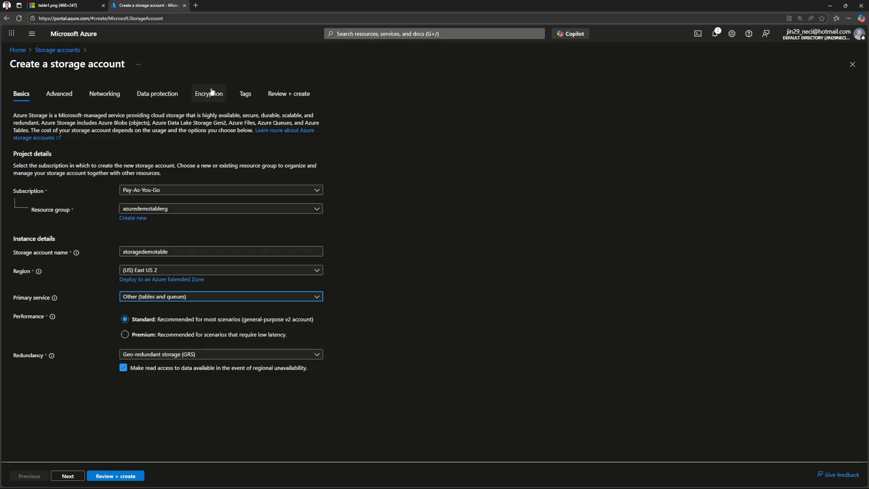
{"action": "left_click", "coordinate": [134, 475]}
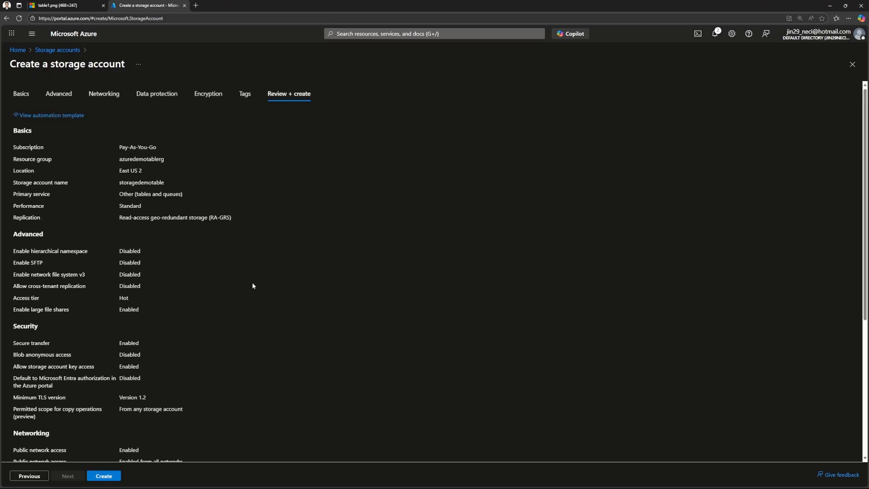
{"action": "left_click", "coordinate": [103, 475]}
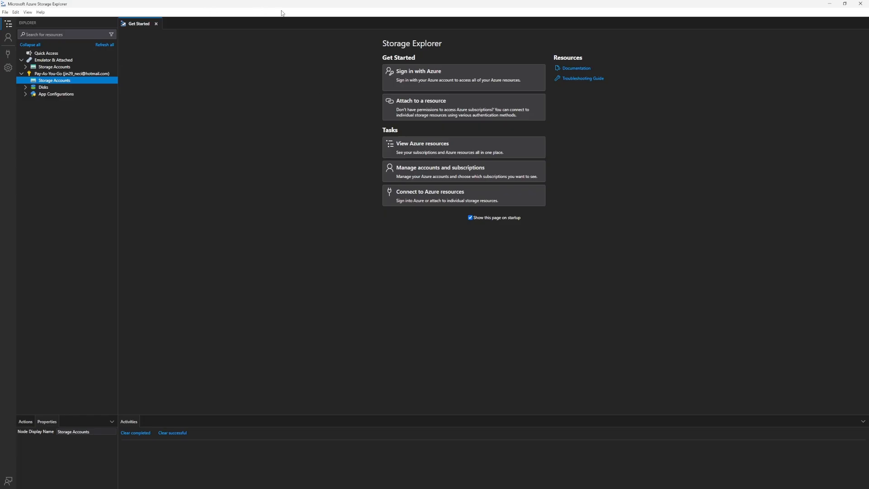
{"action": "left_click_drag", "start_coordinate": [282, 6], "coordinate": [428, 195]}
{"action": "double_click", "coordinate": [428, 196]}
{"action": "left_click_drag", "start_coordinate": [429, 5], "coordinate": [380, 9]}
{"action": "left_click", "coordinate": [655, 290]}
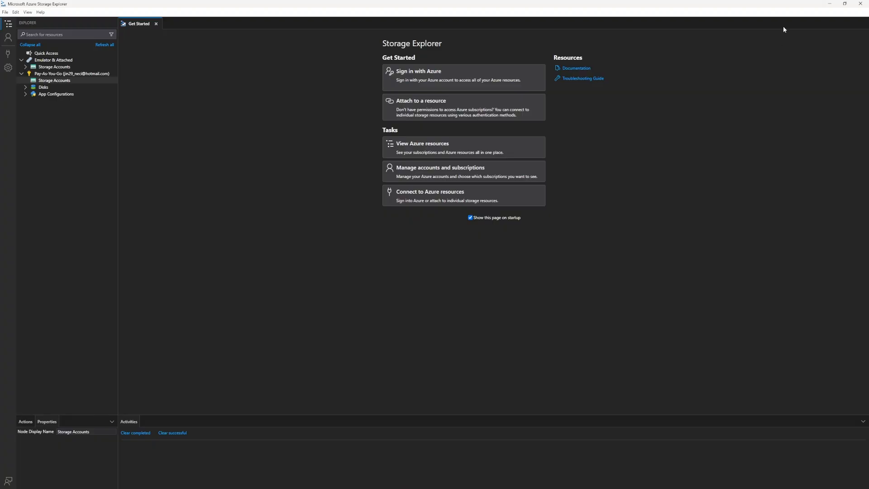
{"action": "left_click", "coordinate": [830, 4]}
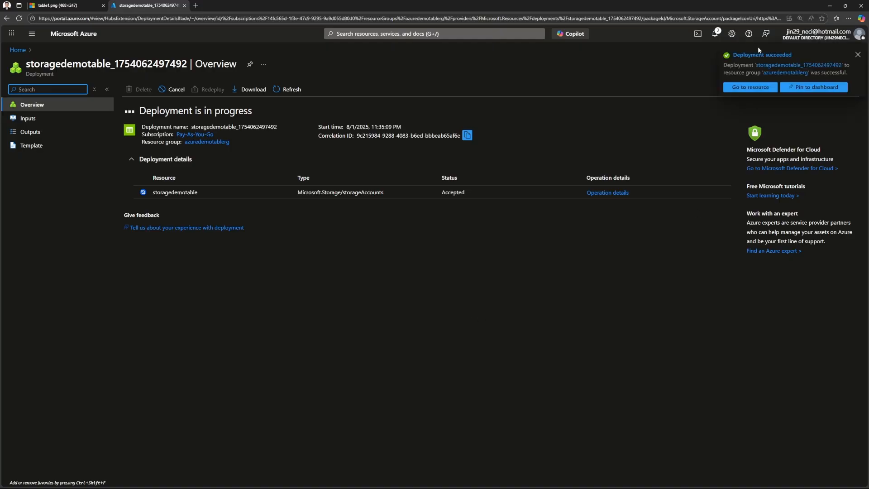
- Open the deployed storagedemotable storage account and go to its table service
{"action": "left_click", "coordinate": [747, 87]}
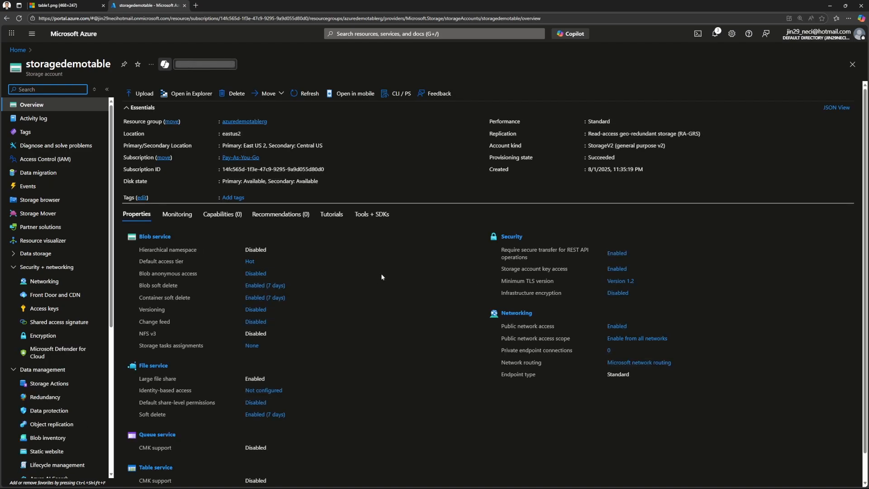
{"action": "scroll", "coordinate": [385, 278], "scroll_direction": "down", "scroll_amount": 1}
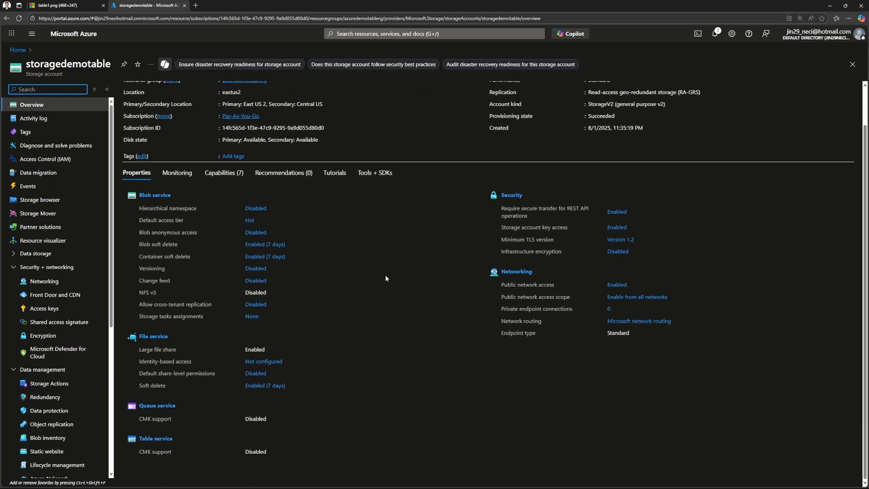
{"action": "scroll", "coordinate": [452, 296], "scroll_direction": "up", "scroll_amount": 1}
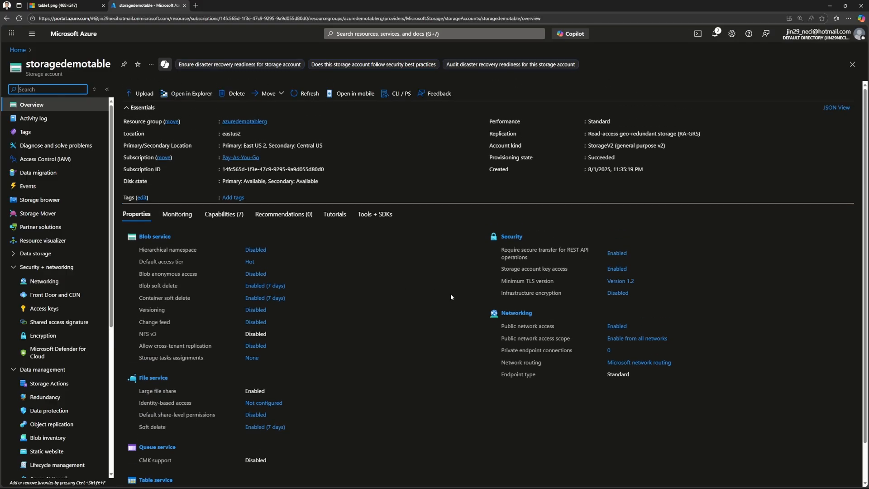
{"action": "scroll", "coordinate": [392, 328], "scroll_direction": "down", "scroll_amount": 1}
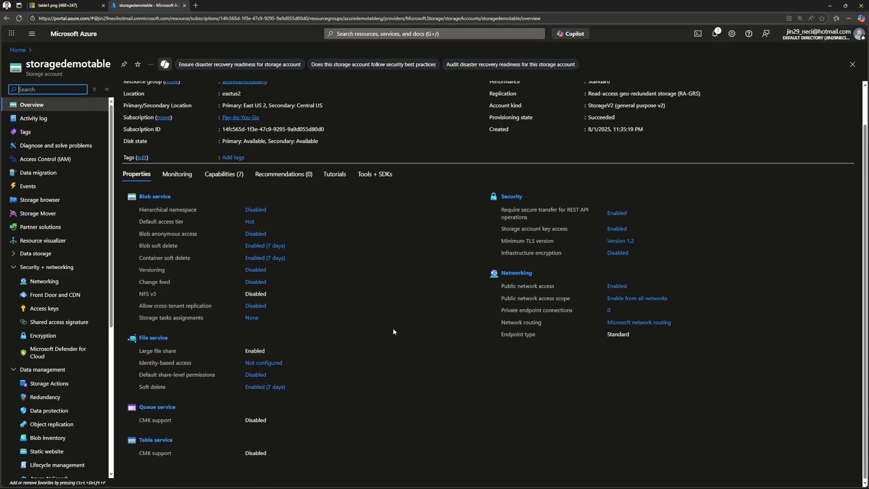
{"action": "left_click", "coordinate": [140, 439]}
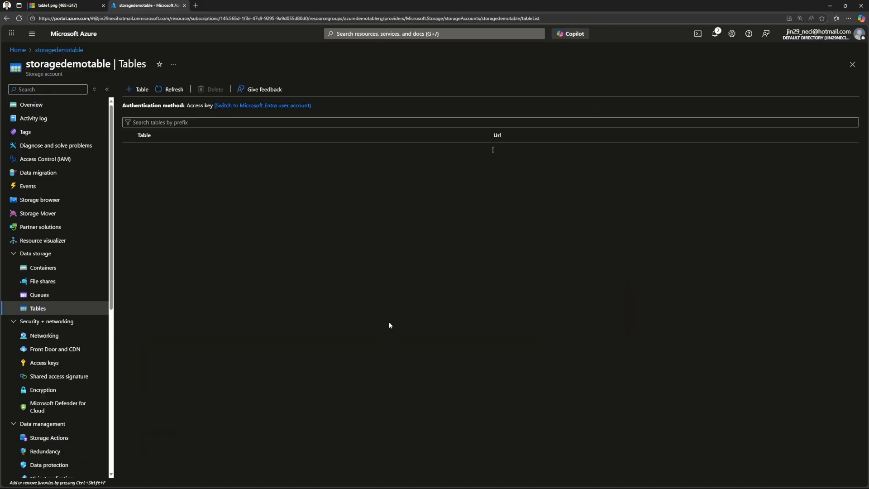
- Add a table named Todos to the storage account and refresh the table list
{"action": "left_click", "coordinate": [138, 90]}
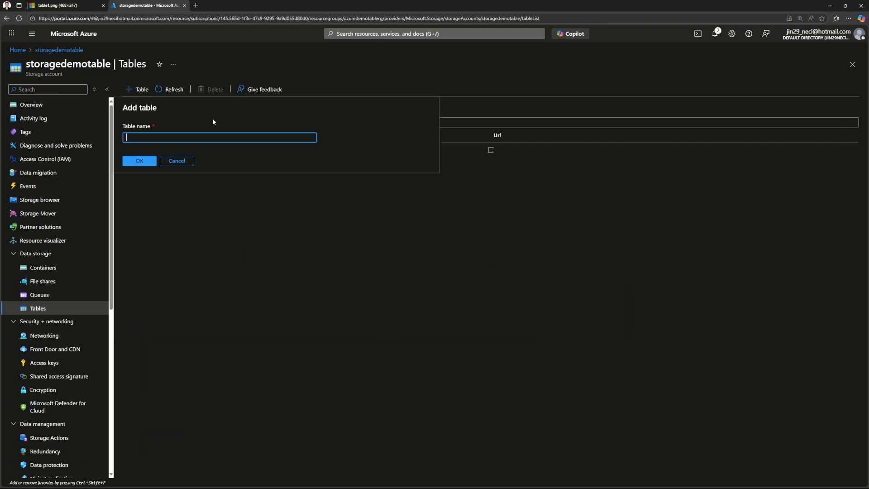
{"action": "left_click", "coordinate": [220, 141]}
{"action": "type", "text": "Todos"}
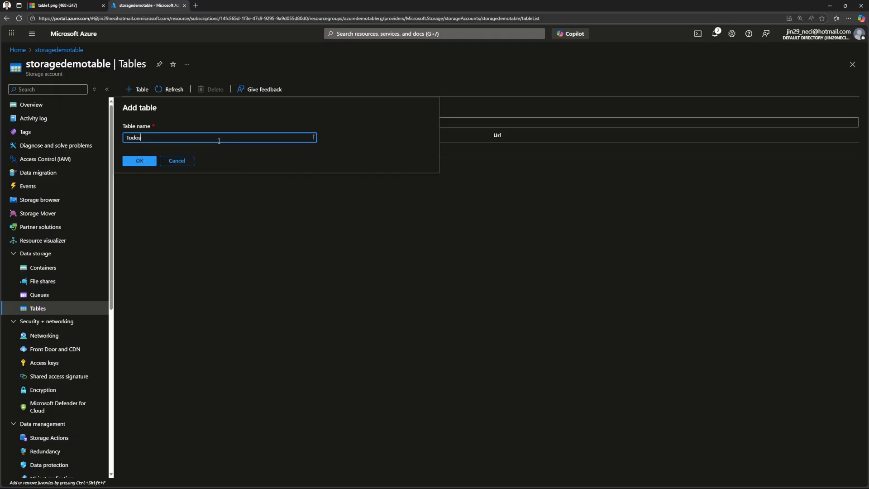
{"action": "left_click", "coordinate": [144, 163]}
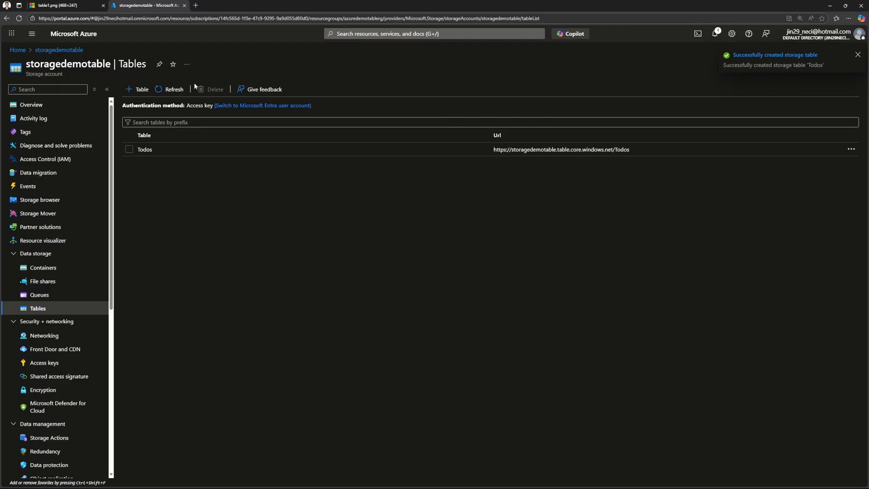
{"action": "left_click", "coordinate": [171, 89]}
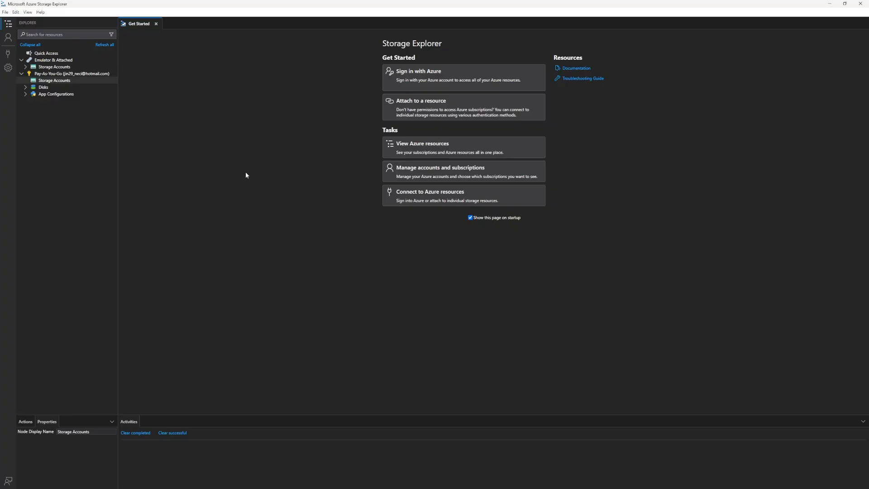
- Switch to Azure Storage Explorer, refresh the subscription's storage accounts and open the Todos table under storagedemotable
{"action": "right_click", "coordinate": [57, 82]}
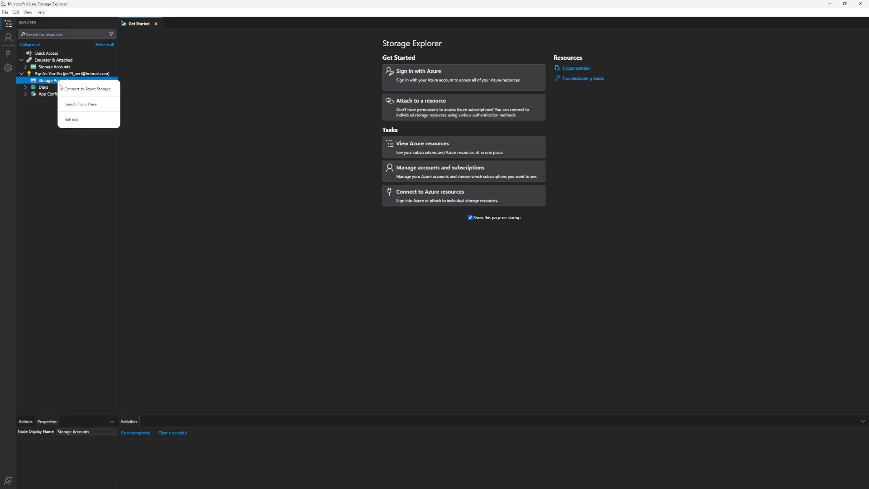
{"action": "left_click", "coordinate": [88, 119]}
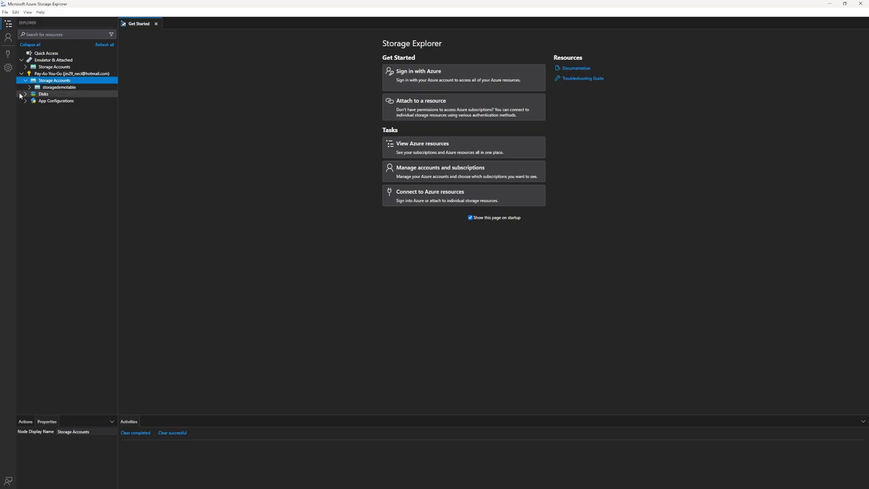
{"action": "left_click", "coordinate": [29, 88]}
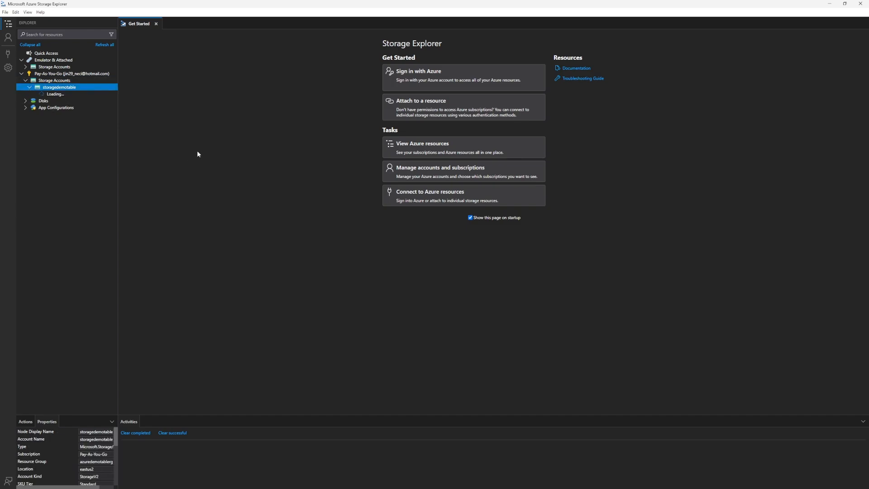
{"action": "left_click", "coordinate": [33, 114]}
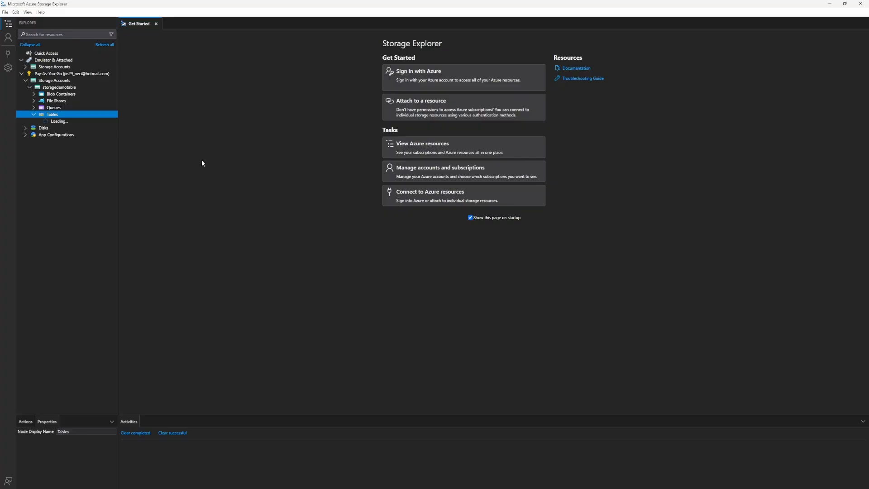
{"action": "left_click_drag", "start_coordinate": [233, 2], "coordinate": [434, 1]}
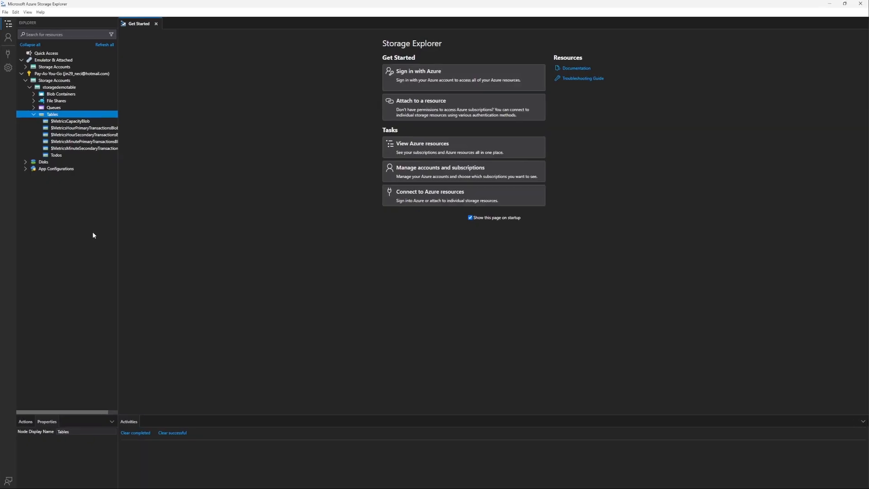
{"action": "left_click", "coordinate": [51, 155]}
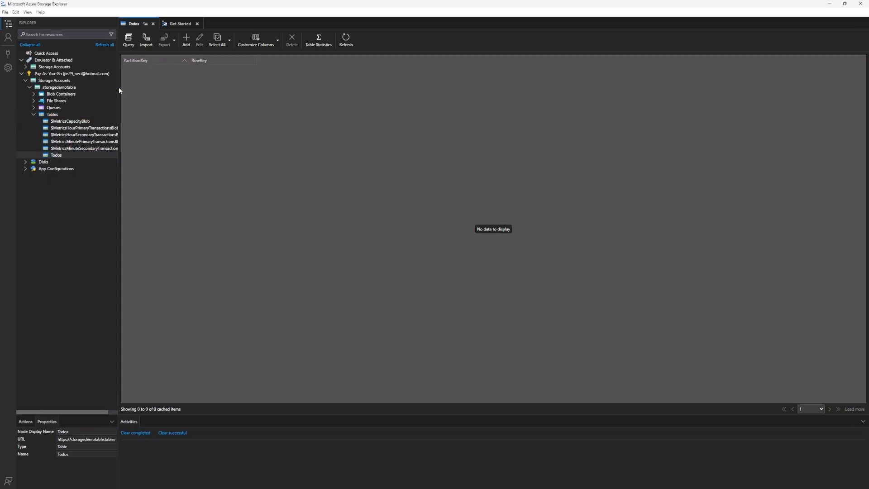
{"action": "left_click", "coordinate": [92, 250]}
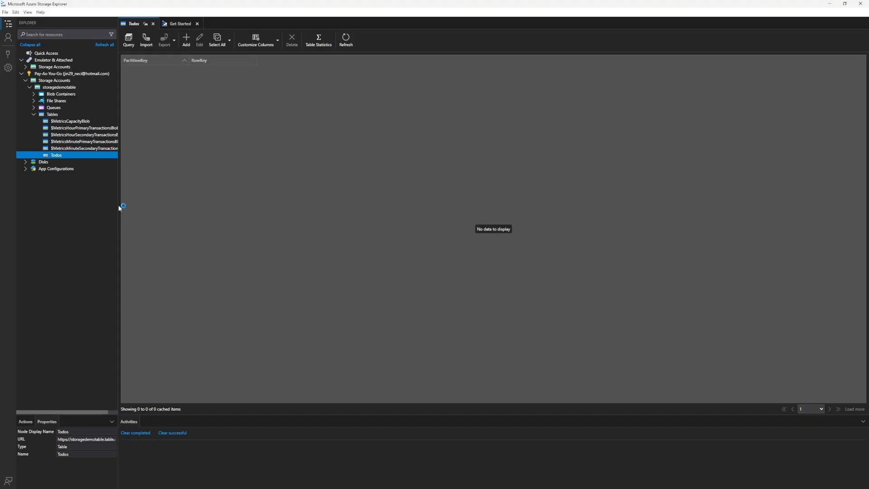
- Start a new entity in the Todos table with PartitionKey Holiday and RowKey March2027-12345
{"action": "left_click", "coordinate": [186, 40]}
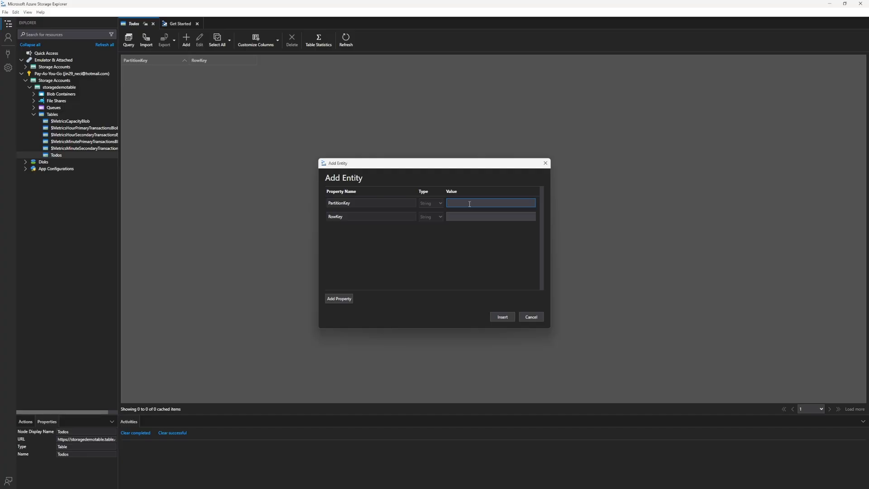
{"action": "type", "text": "Holida"}
{"action": "type", "text": "March"}
{"action": "type", "text": "202"}
{"action": "type", "text": "7-12345"}
- Add a Boolean property named Completed with the value true to the new entity
{"action": "left_click", "coordinate": [360, 300]}
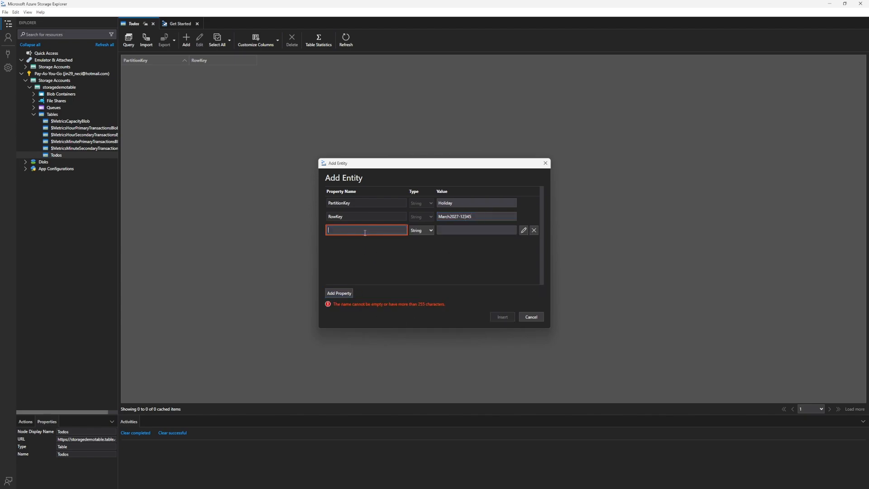
{"action": "type", "text": "Completed"}
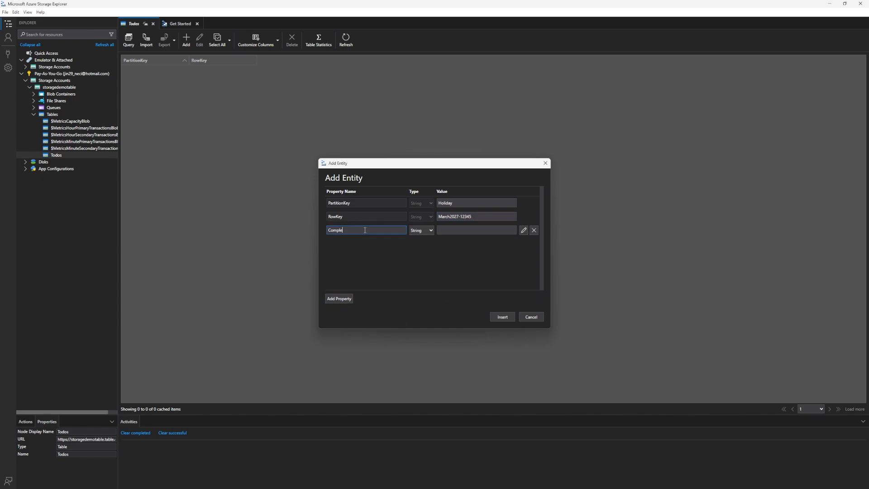
{"action": "left_click", "coordinate": [430, 230]}
{"action": "left_click", "coordinate": [421, 247]}
{"action": "type", "text": "true"}
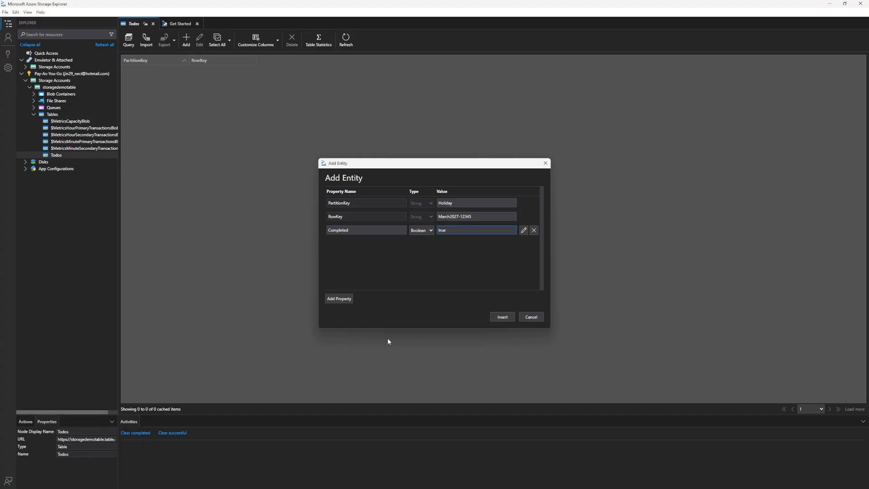
- Add a string property Location with the value "Boracay, Philipines", insert the entity and refresh the table
{"action": "left_click", "coordinate": [339, 299]}
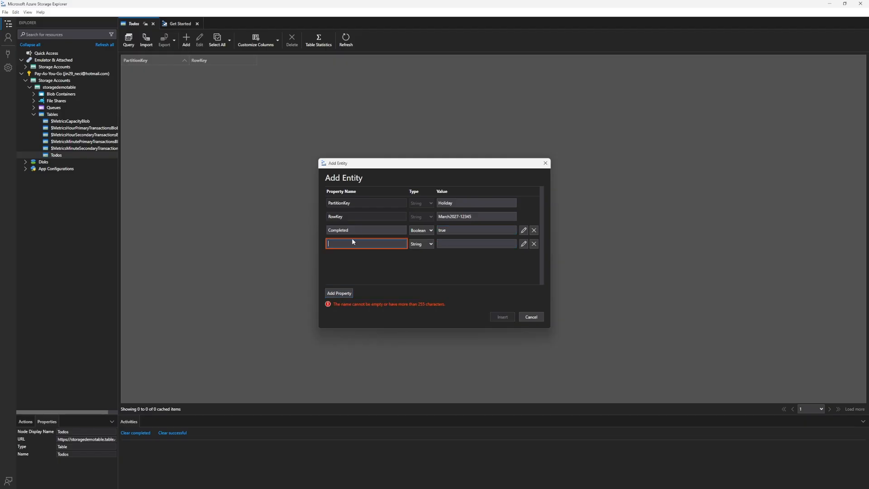
{"action": "type", "text": "Location"}
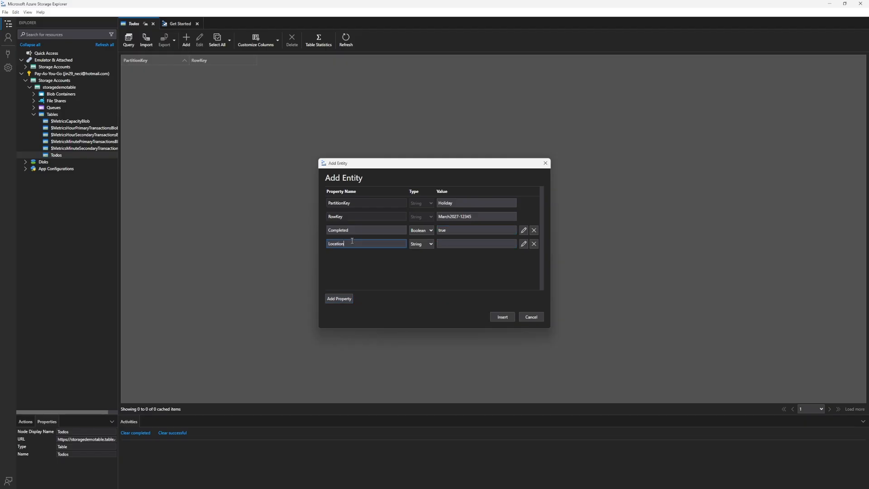
{"action": "left_click", "coordinate": [466, 246]}
{"action": "type", "text": "Boracay, Philipines"}
{"action": "left_click", "coordinate": [502, 317]}
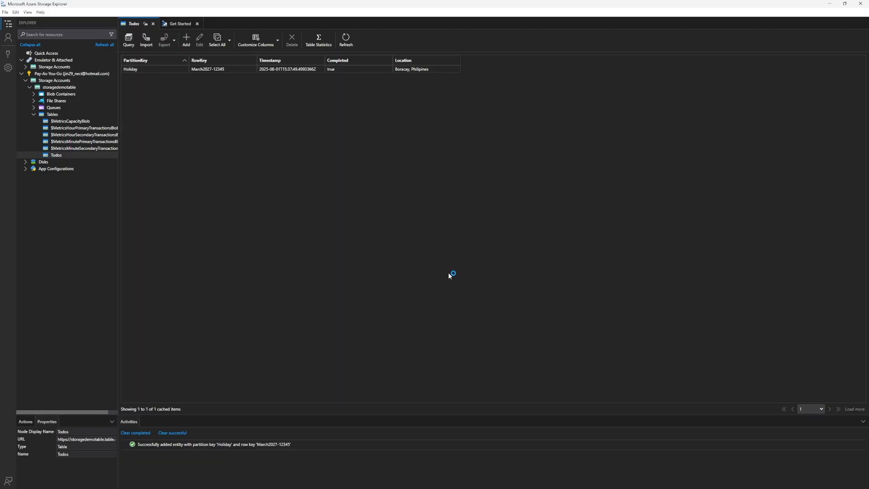
{"action": "left_click", "coordinate": [348, 41]}
{"action": "left_click", "coordinate": [359, 231]}
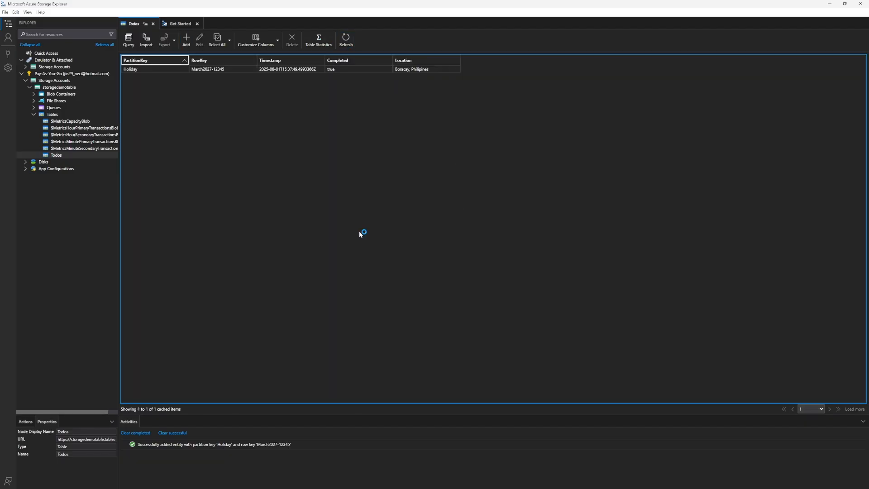
- Insert a second entity with PartitionKey Business Trip, RowKey March2024, Completed true and Location New York, and refresh the table
{"action": "left_click", "coordinate": [186, 40]}
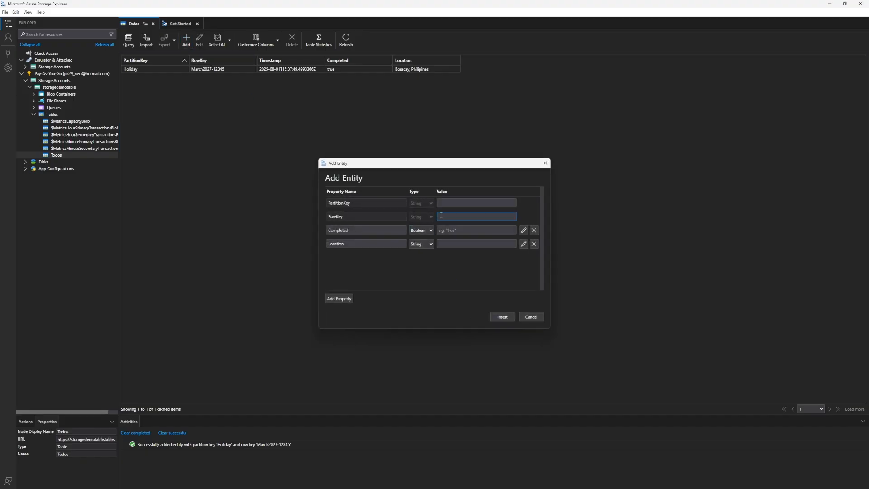
{"action": "type", "text": "Business Trip"}
{"action": "left_click", "coordinate": [463, 217]}
{"action": "type", "text": "Mar"}
{"action": "type", "text": "ch2024"}
{"action": "type", "text": "true"}
{"action": "left_click", "coordinate": [475, 240]}
{"action": "type", "text": "New York"}
{"action": "left_click", "coordinate": [503, 317]}
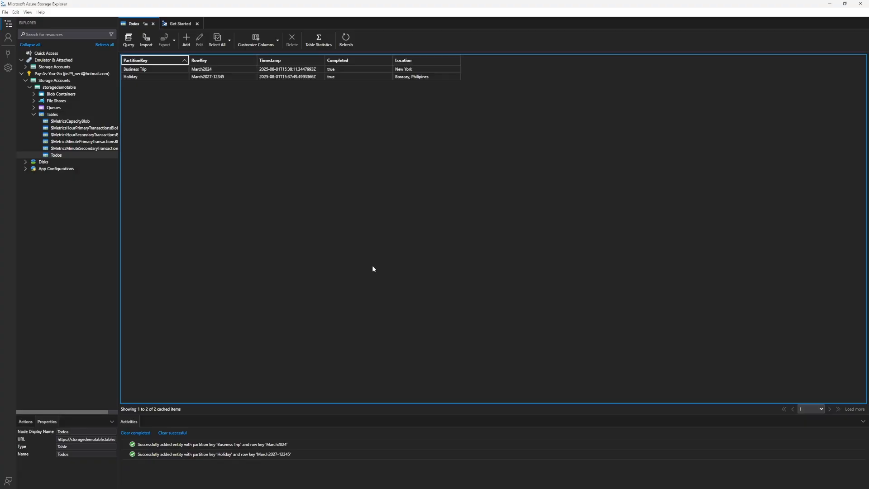
{"action": "left_click", "coordinate": [346, 40]}
- Switch to the Azure portal and open the shared access signature settings of the storagedemotable account
{"action": "left_click", "coordinate": [829, 4]}
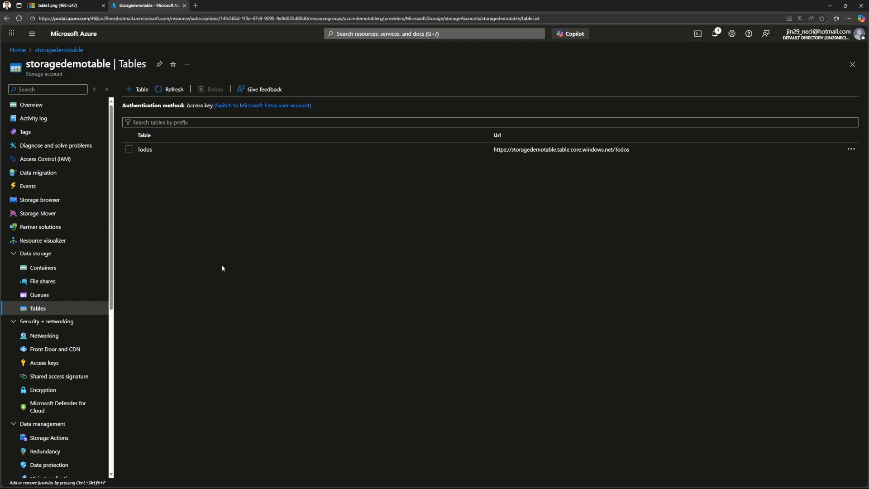
{"action": "scroll", "coordinate": [64, 245], "scroll_direction": "down", "scroll_amount": 3}
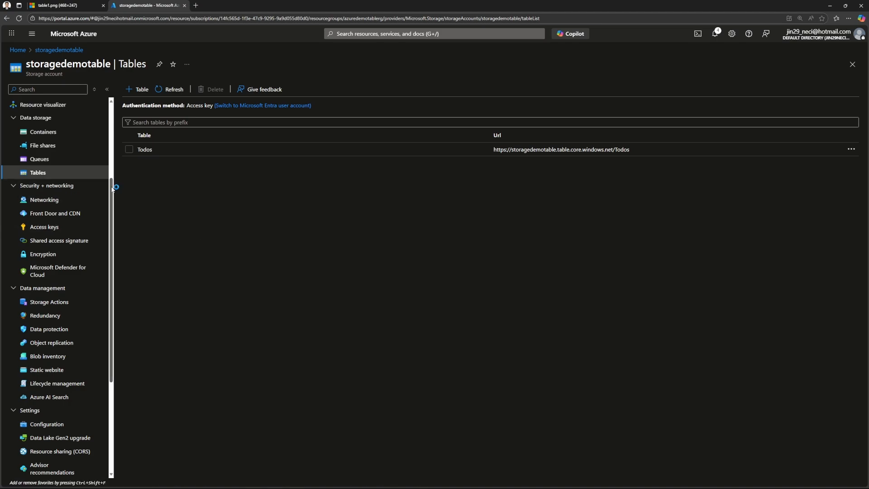
{"action": "scroll", "coordinate": [54, 281], "scroll_direction": "up", "scroll_amount": 3}
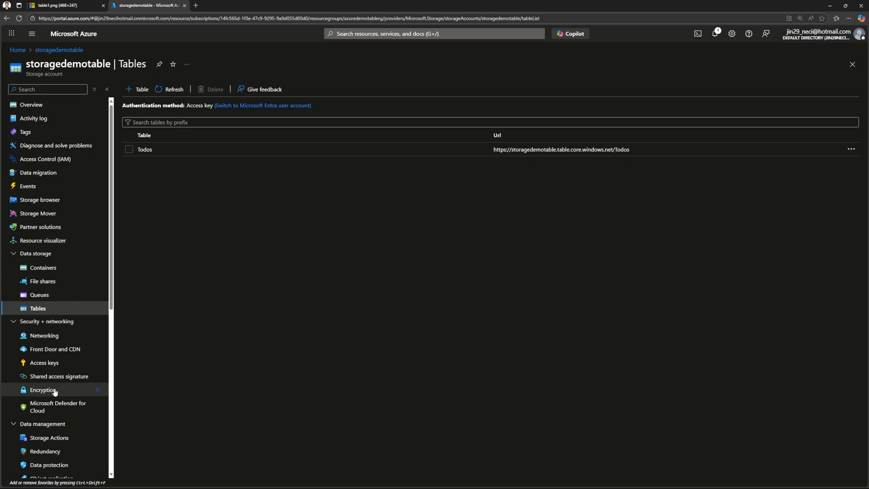
{"action": "left_click", "coordinate": [47, 376]}
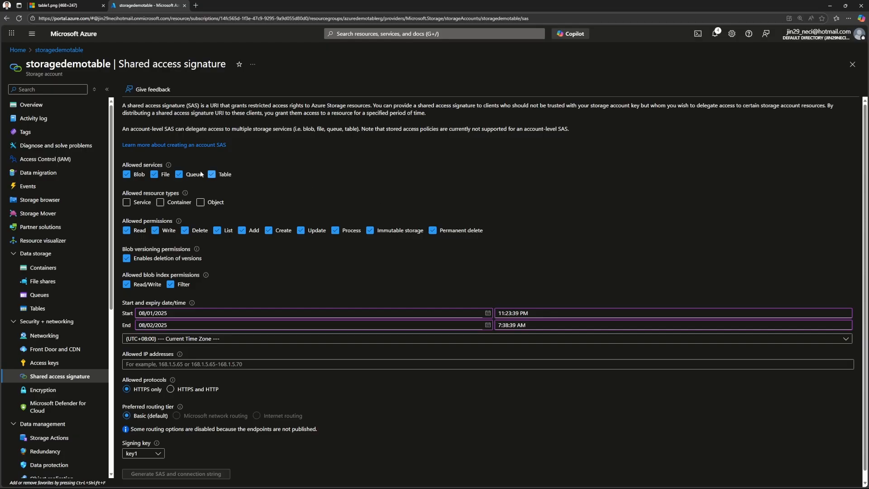
- Limit the shared access signature to the Table service with Service and Object resource types, and generate the SAS and connection string
{"action": "left_click", "coordinate": [126, 174]}
{"action": "left_click", "coordinate": [164, 175]}
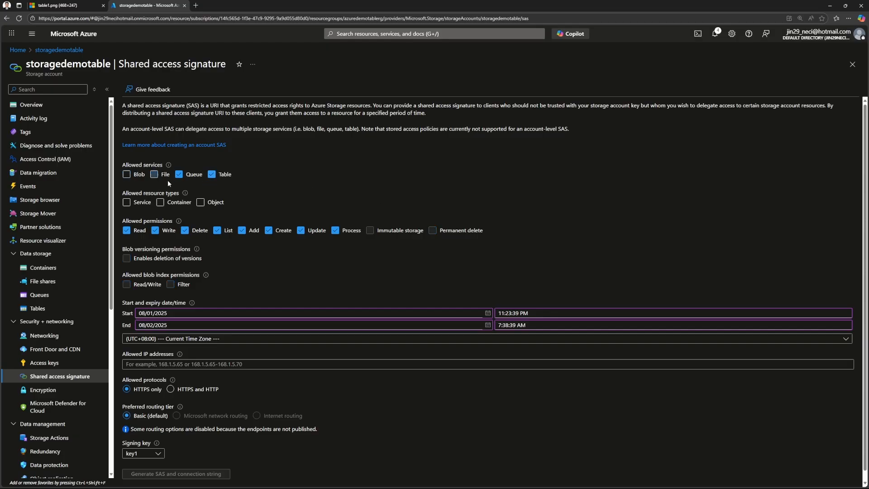
{"action": "left_click", "coordinate": [185, 176]}
{"action": "scroll", "coordinate": [452, 184], "scroll_direction": "down", "scroll_amount": 1}
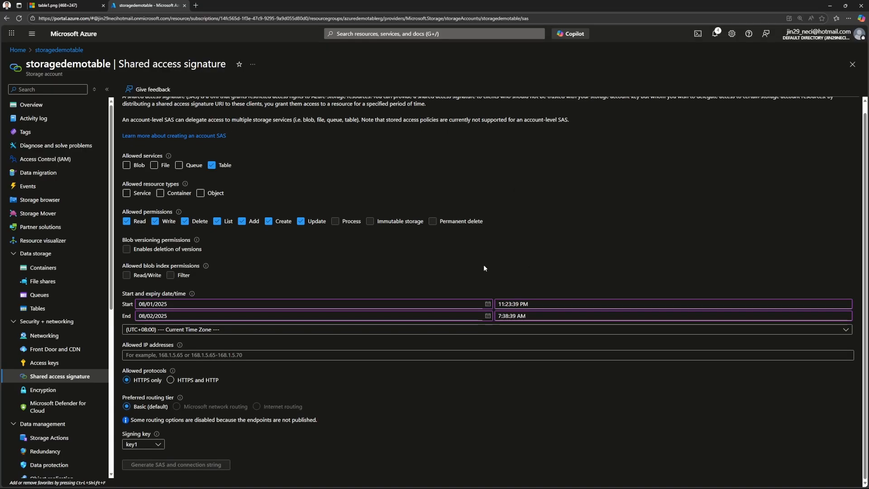
{"action": "left_click", "coordinate": [126, 193]}
{"action": "left_click", "coordinate": [201, 194]}
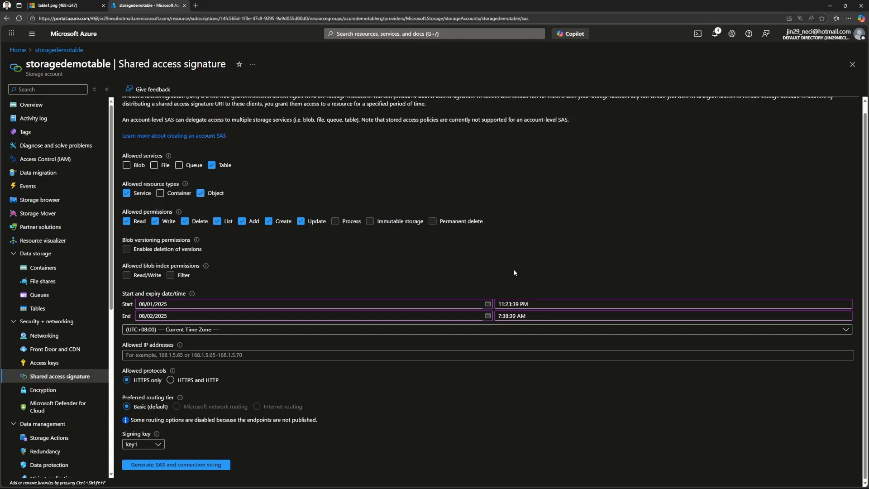
{"action": "left_click", "coordinate": [163, 465]}
{"action": "scroll", "coordinate": [495, 378], "scroll_direction": "down", "scroll_amount": 3}
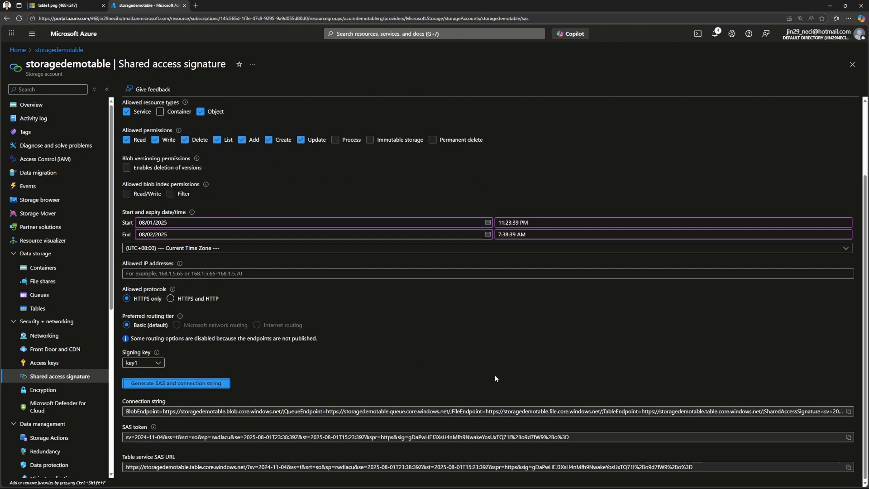
- Copy the Table service SAS URL, send it as a GET request in Postman and examine the response message
{"action": "left_click", "coordinate": [849, 467]}
{"action": "key", "text": "alt+Tab"}
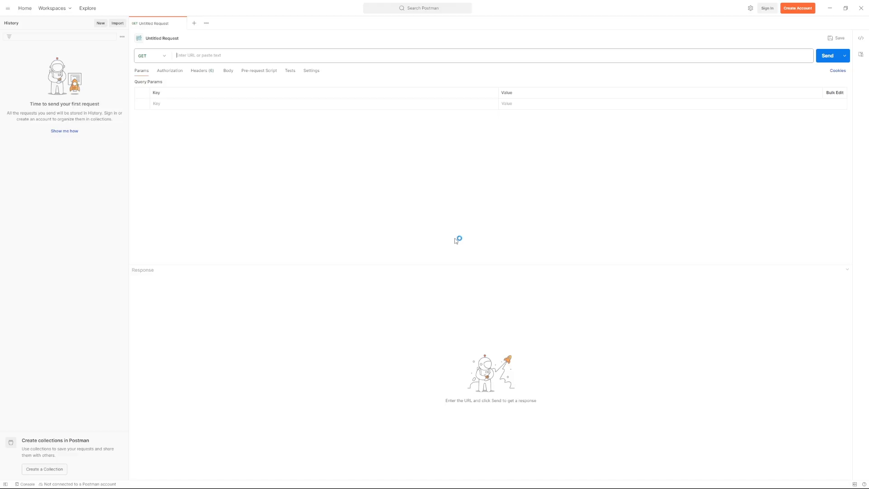
{"action": "key", "text": "ctrl+v"}
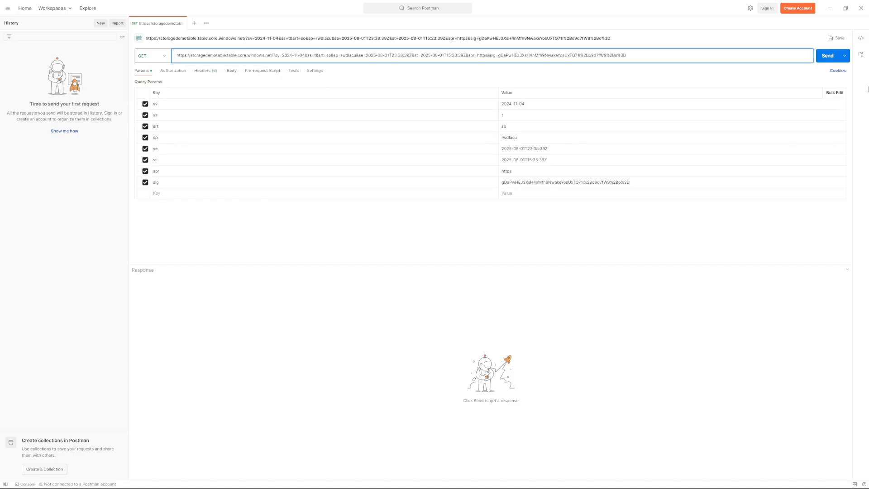
{"action": "left_click", "coordinate": [827, 56]}
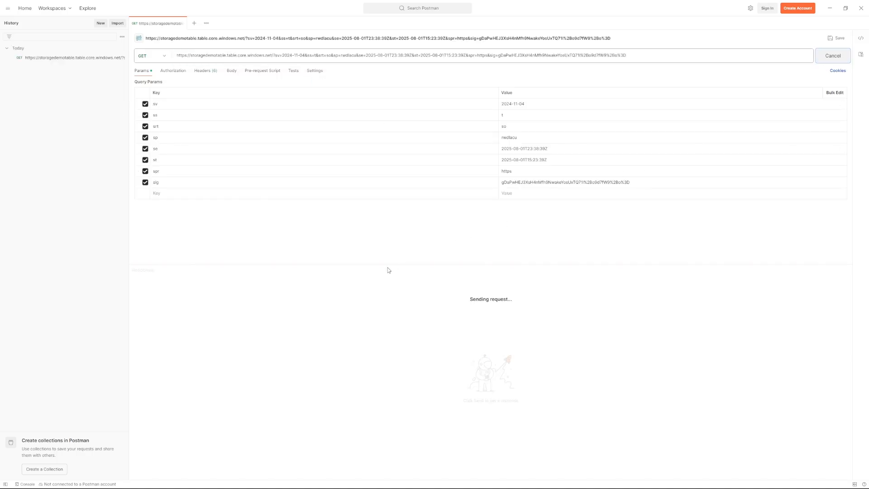
{"action": "left_click_drag", "start_coordinate": [311, 331], "coordinate": [151, 295]}
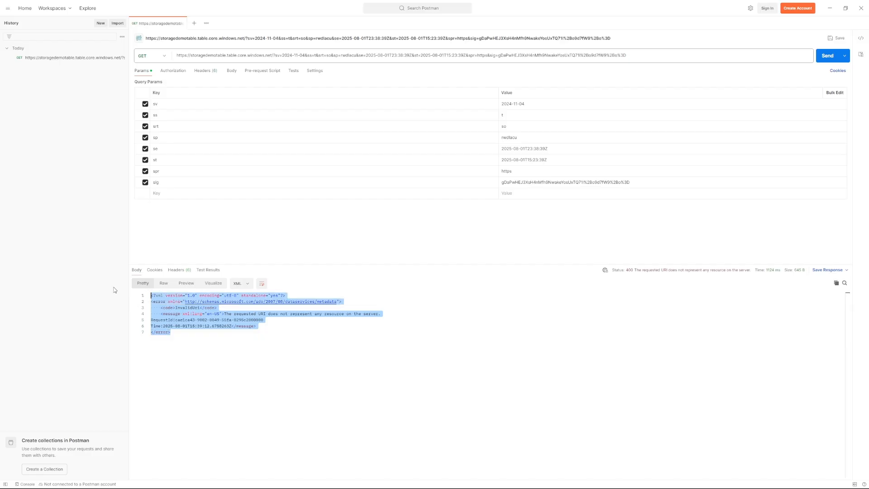
{"action": "left_click", "coordinate": [320, 349]}
{"action": "left_click_drag", "start_coordinate": [245, 311], "coordinate": [401, 311]}
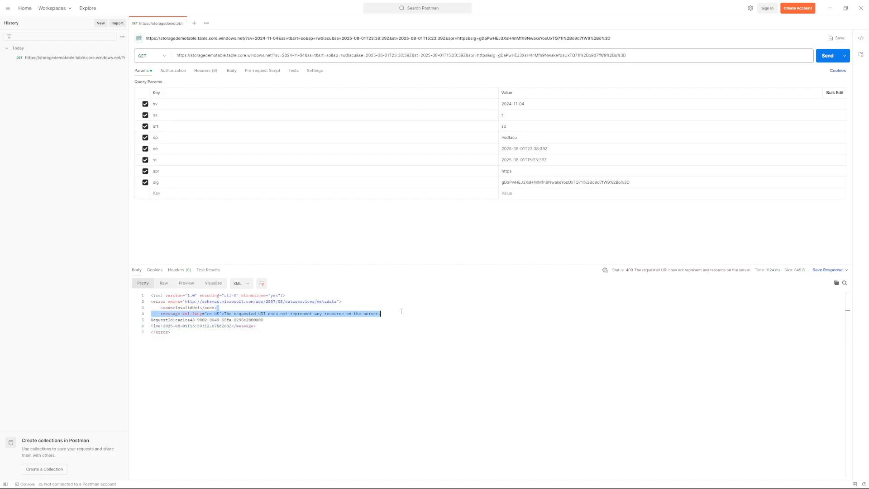
{"action": "left_click", "coordinate": [374, 342]}
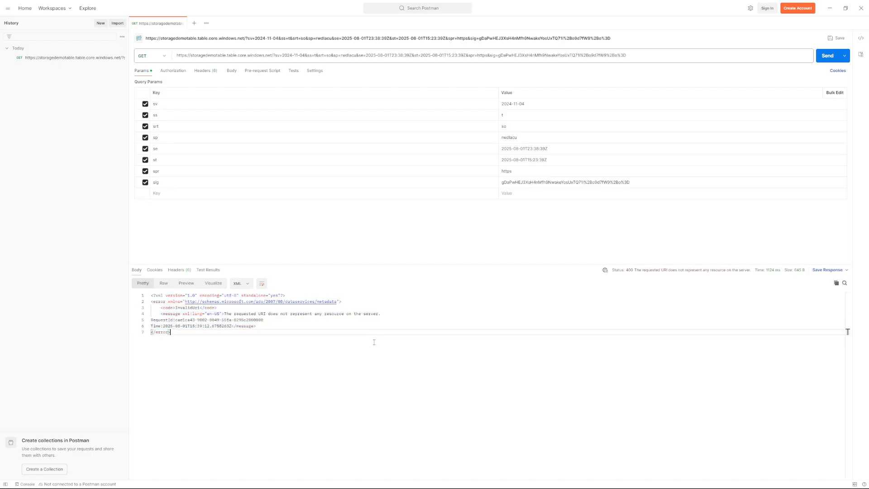
- Add the table name Todos to the request URL path before the query string and send the GET request
{"action": "left_click", "coordinate": [286, 56]}
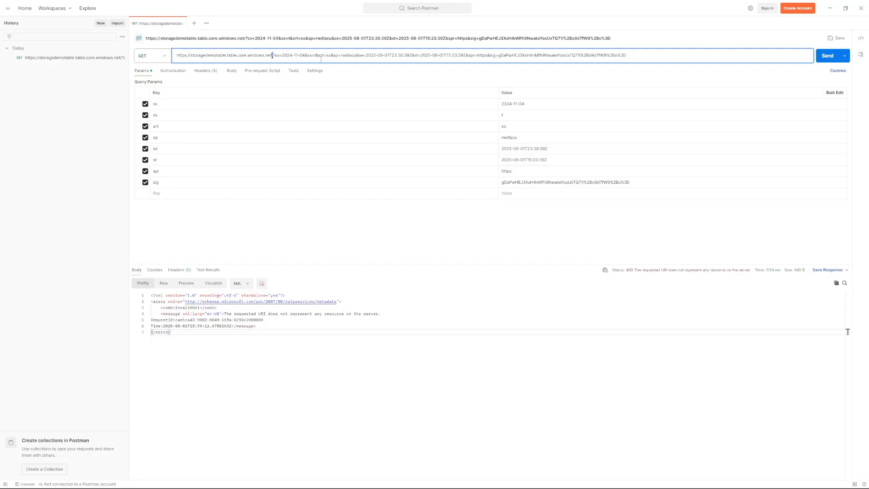
{"action": "type", "text": "Todo"}
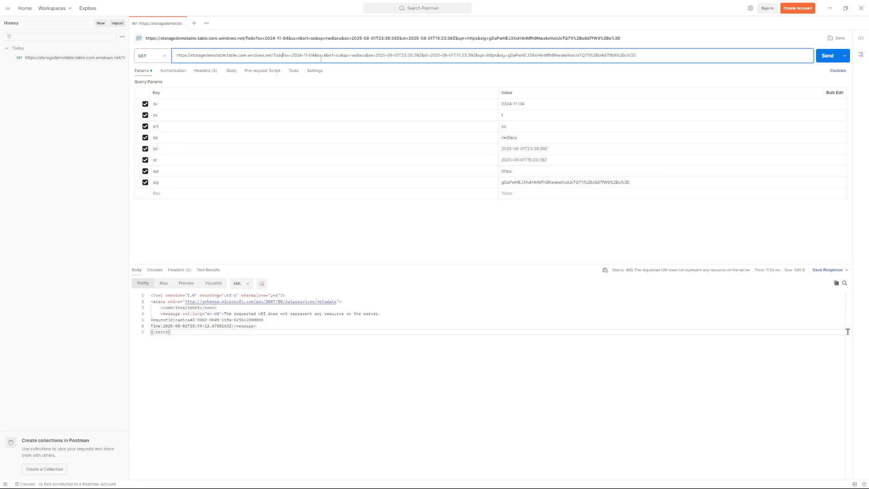
{"action": "key", "text": "Return"}
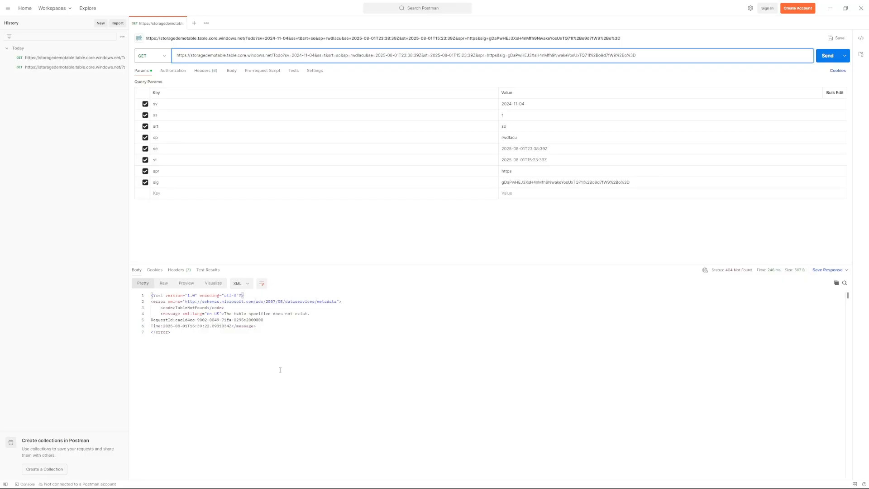
{"action": "type", "text": "s"}
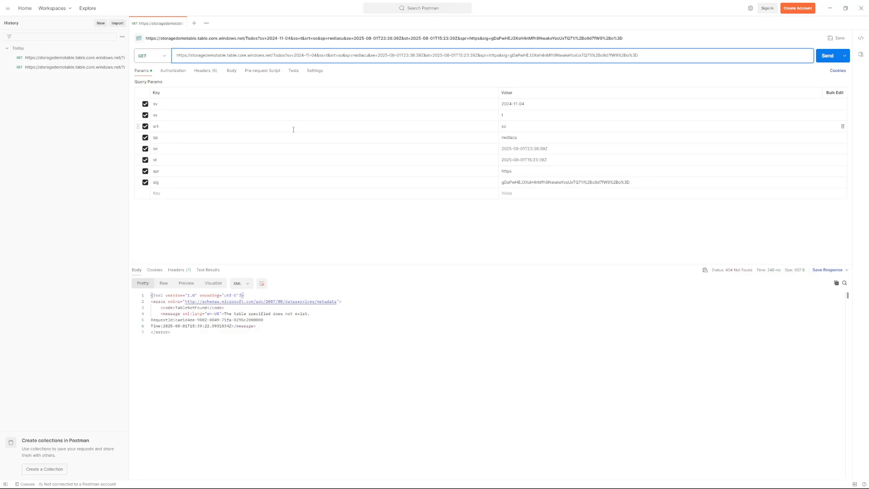
{"action": "key", "text": "Return"}
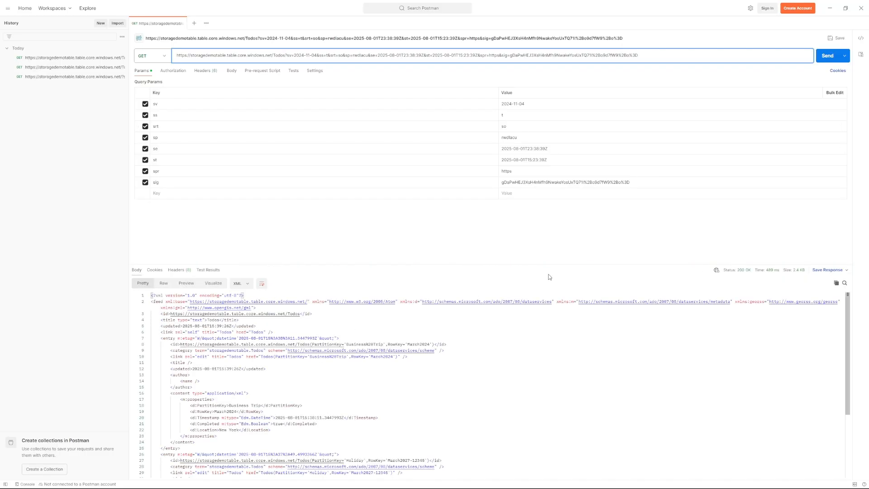
{"action": "left_click_drag", "start_coordinate": [460, 264], "coordinate": [463, 232]}
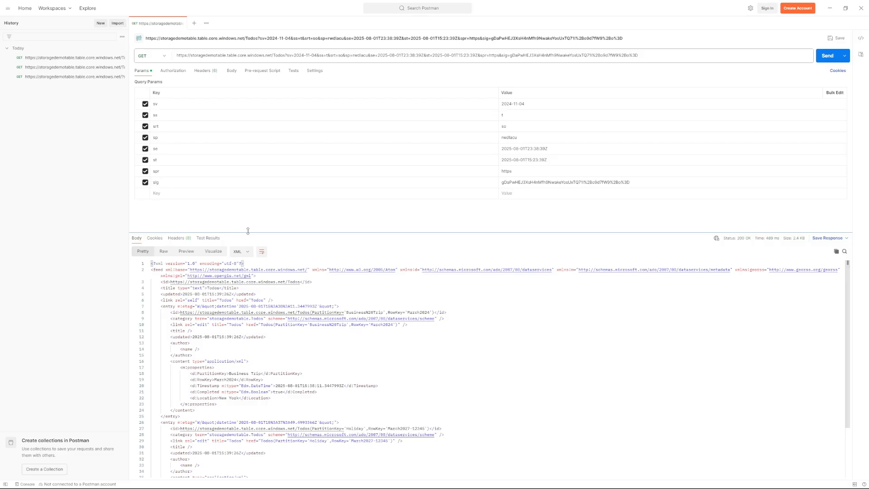
- Add an Accept header with the value application/json to the request and return to its query parameters
{"action": "left_click", "coordinate": [204, 71]}
{"action": "left_click", "coordinate": [207, 103]}
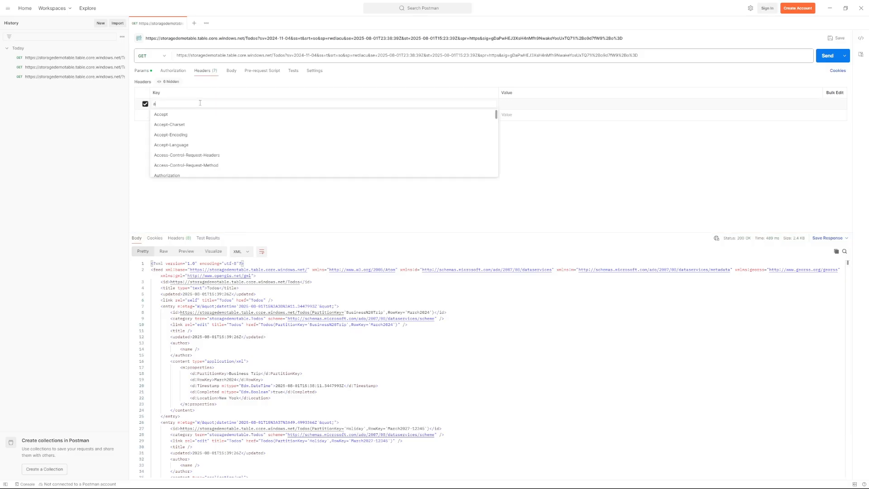
{"action": "left_click", "coordinate": [185, 115]}
{"action": "left_click", "coordinate": [546, 103]}
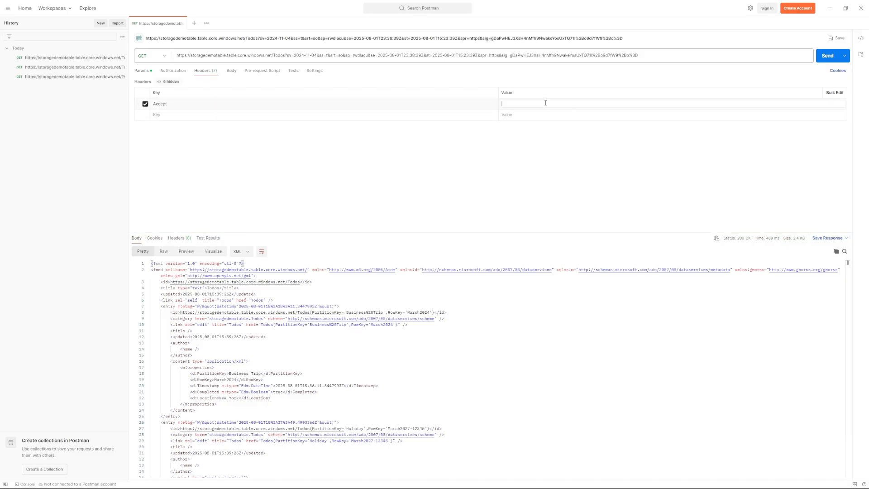
{"action": "type", "text": "appli"}
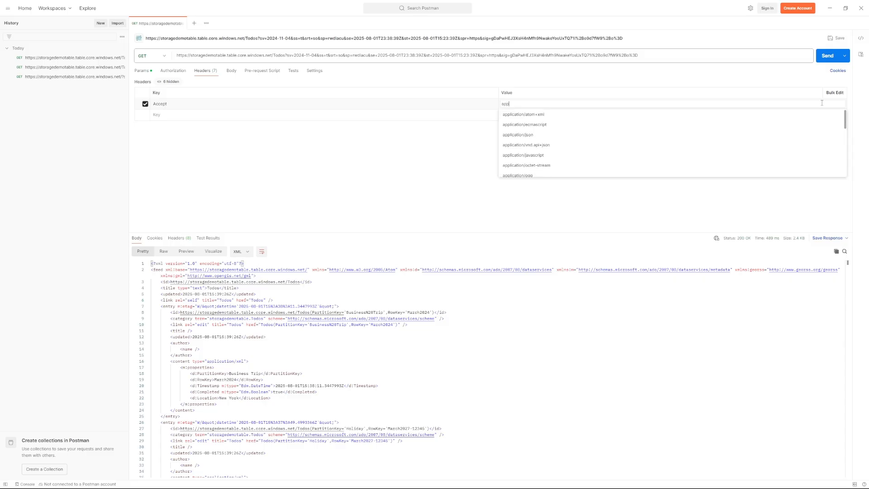
{"action": "left_click", "coordinate": [574, 134]}
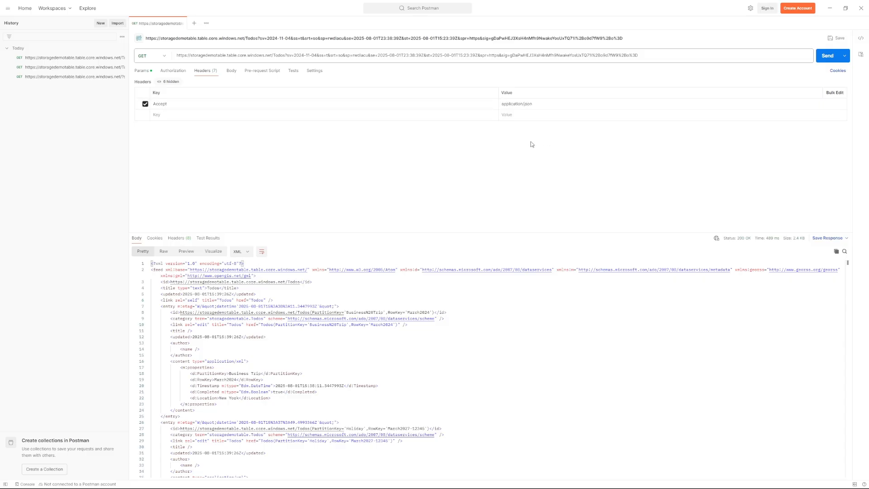
{"action": "left_click", "coordinate": [144, 72]}
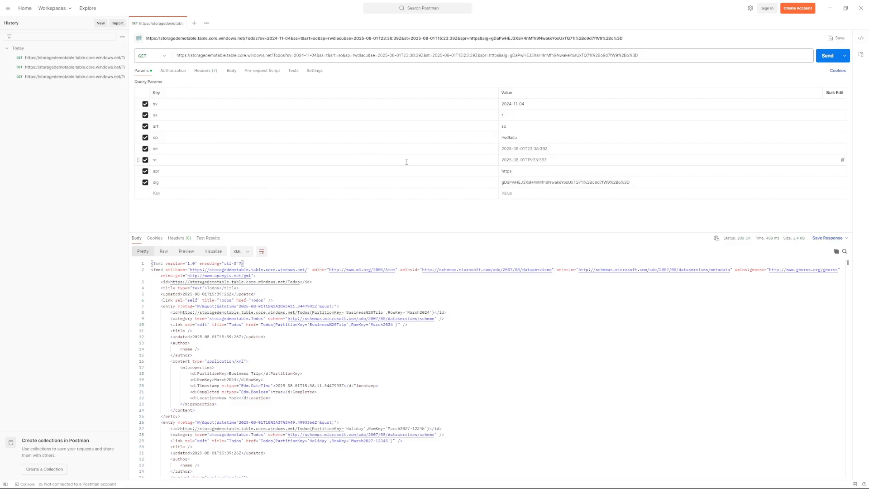
- Send the GET request with the Accept header and examine the Todos entities in the JSON response
{"action": "left_click", "coordinate": [827, 55]}
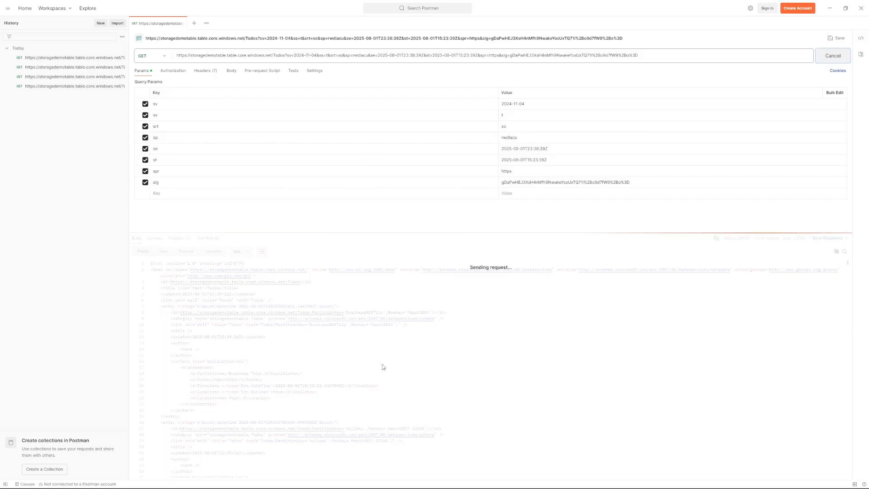
{"action": "left_click_drag", "start_coordinate": [395, 232], "coordinate": [395, 220]}
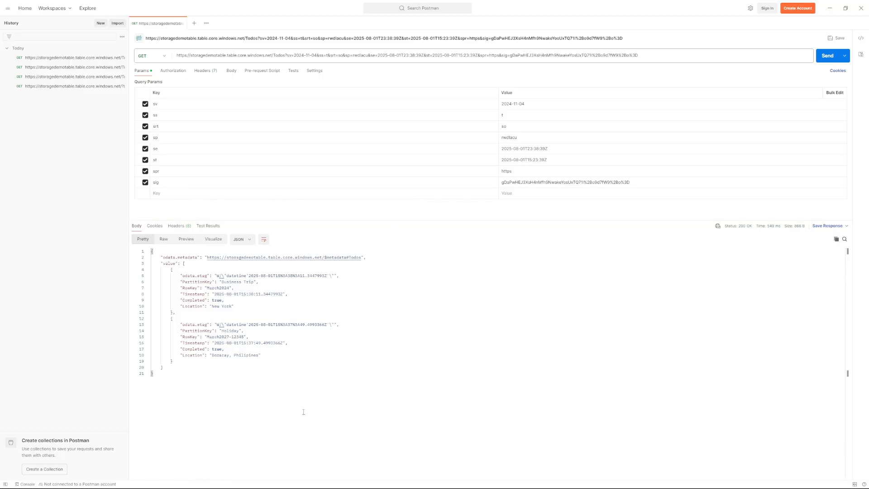
{"action": "key", "text": "ctrl+a"}
{"action": "left_click", "coordinate": [424, 407]}
{"action": "left_click_drag", "start_coordinate": [248, 337], "coordinate": [175, 273]}
{"action": "left_click", "coordinate": [358, 421]}
- Append &$filter=Location eq 'New York' to the request URL, send the GET request and examine the returned entity
{"action": "left_click", "coordinate": [666, 55]}
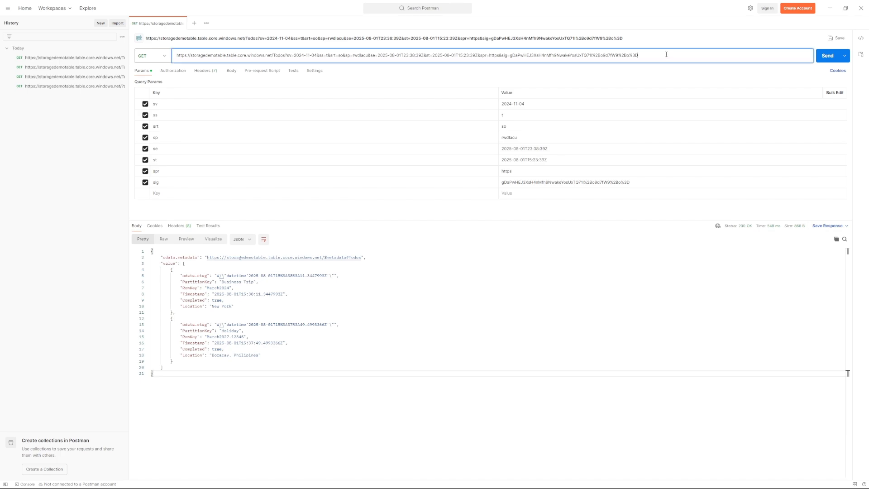
{"action": "type", "text": "&$filter=Location eq '"}
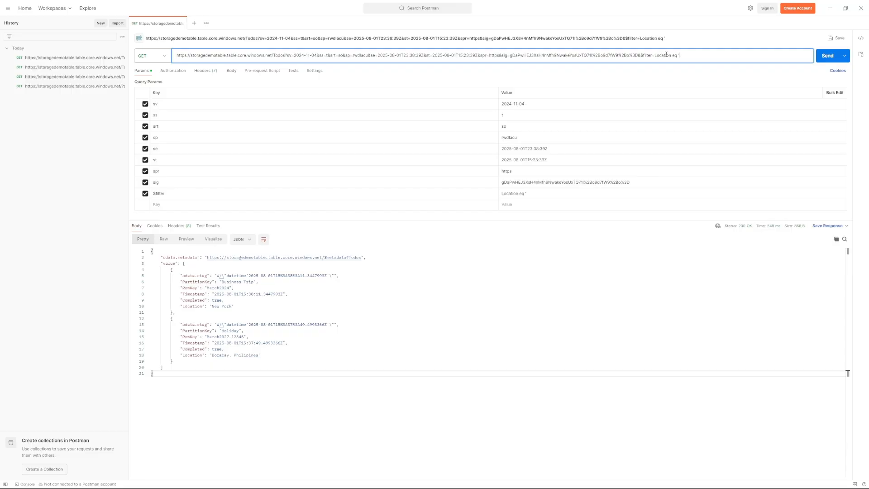
{"action": "type", "text": "New Your"}
{"action": "key", "text": "BackSpace"}
{"action": "key", "text": "BackSpace"}
{"action": "type", "text": "rk"}
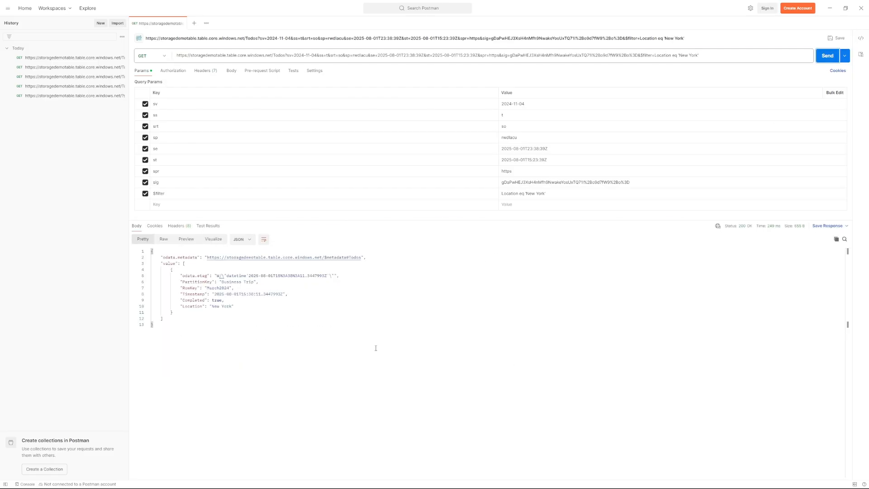
{"action": "left_click_drag", "start_coordinate": [164, 318], "coordinate": [146, 252]}
{"action": "left_click", "coordinate": [368, 362]}
- Change the request method to POST and set its body to raw JSON
{"action": "left_click", "coordinate": [163, 58]}
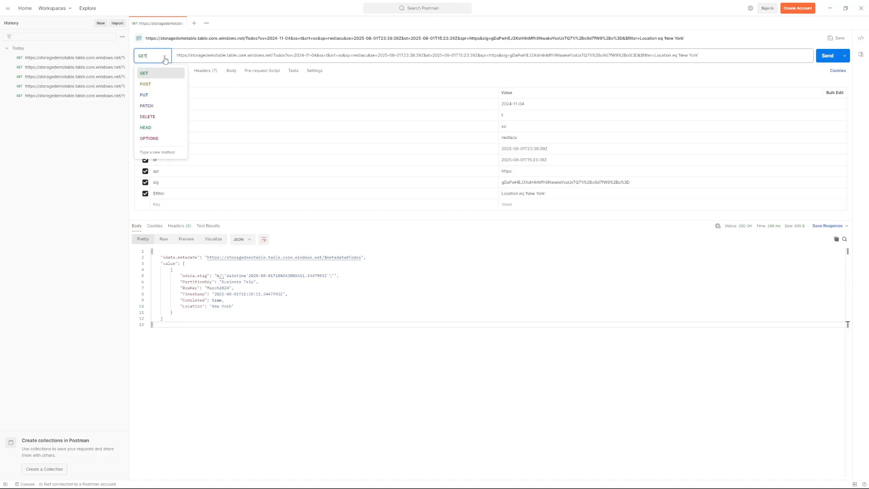
{"action": "left_click", "coordinate": [163, 85]}
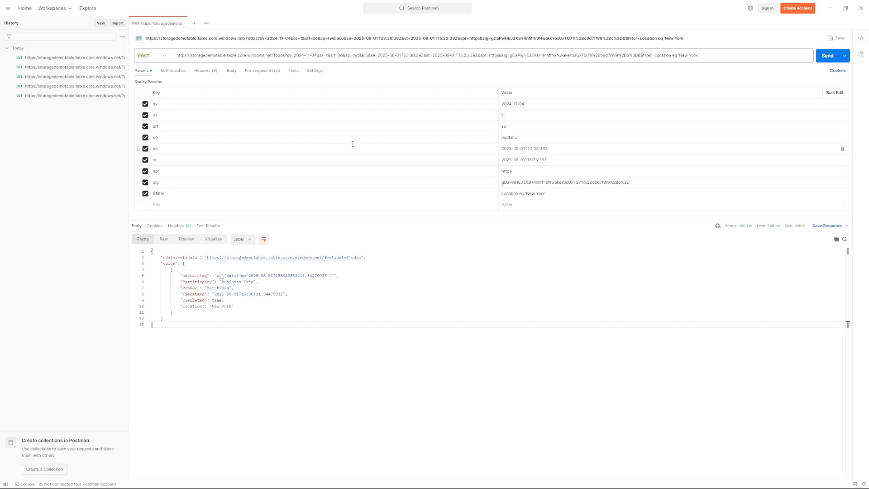
{"action": "left_click", "coordinate": [206, 72]}
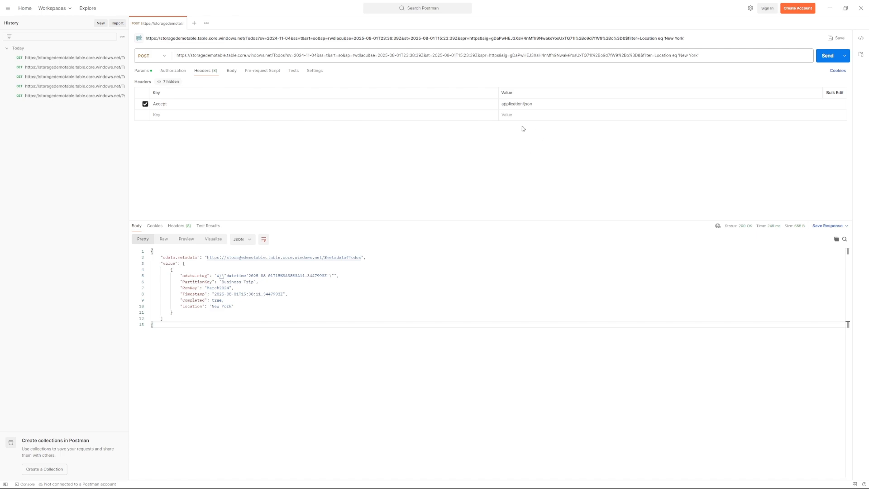
{"action": "left_click", "coordinate": [231, 71]}
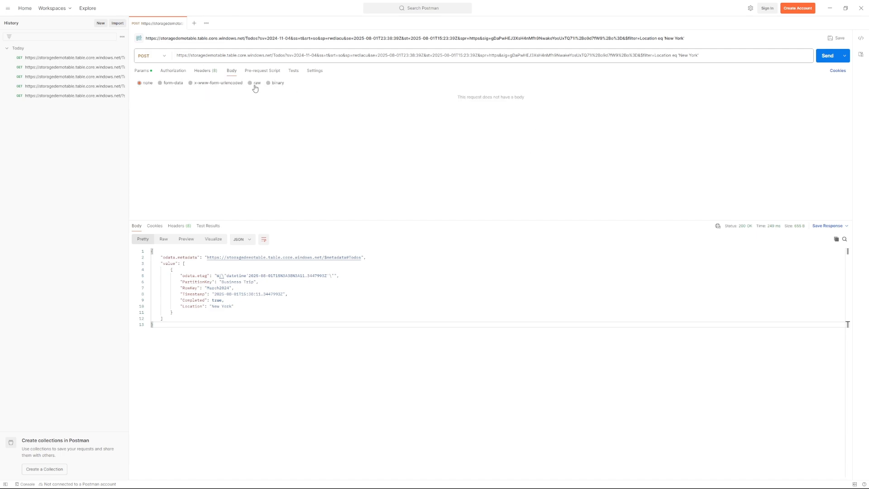
{"action": "left_click", "coordinate": [256, 84]}
{"action": "left_click", "coordinate": [302, 86]}
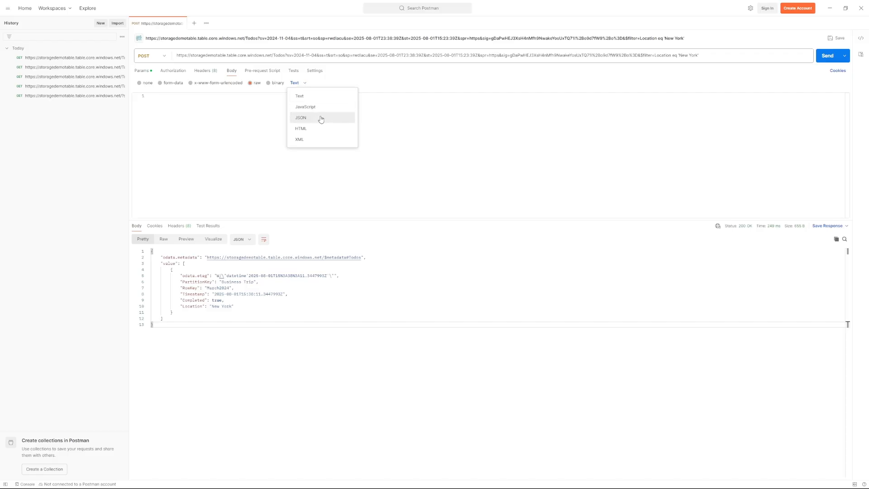
{"action": "left_click", "coordinate": [321, 118]}
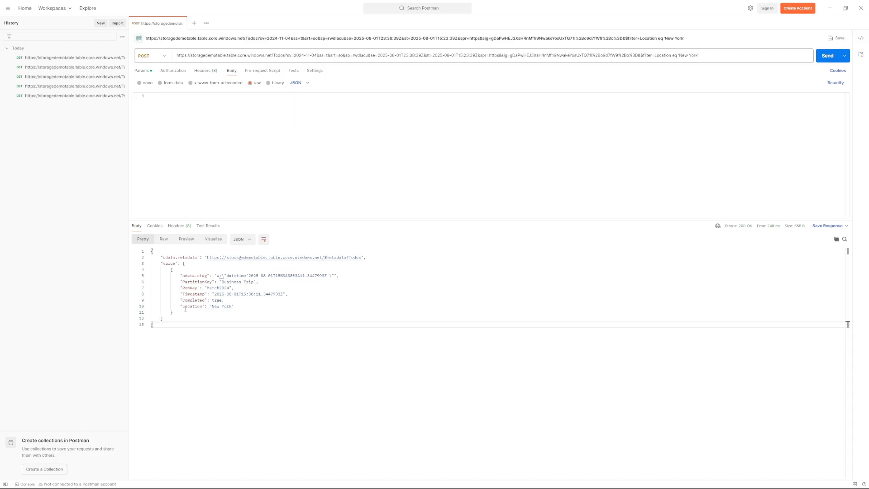
- Copy the New York entity from the response into the request body and delete its odata.etag line
{"action": "left_click_drag", "start_coordinate": [173, 313], "coordinate": [161, 271]}
{"action": "key", "text": "ctrl+c"}
{"action": "left_click", "coordinate": [252, 168]}
{"action": "key", "text": "ctrl+v"}
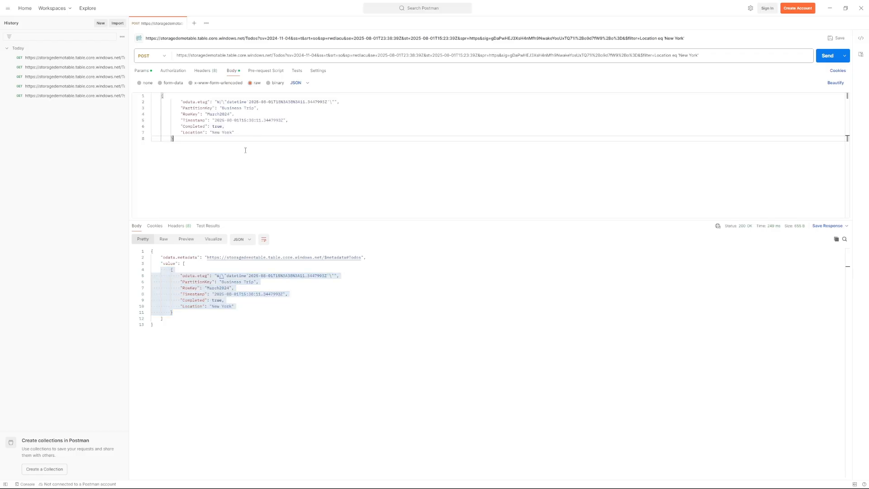
{"action": "left_click_drag", "start_coordinate": [176, 102], "coordinate": [341, 102]}
{"action": "key", "text": "BackSpace"}
{"action": "key", "text": "BackSpace"}
{"action": "key", "text": "BackSpace"}
- Set the RowKey in the request body to March2024-0009 and delete the Timestamp line
{"action": "left_click", "coordinate": [231, 107]}
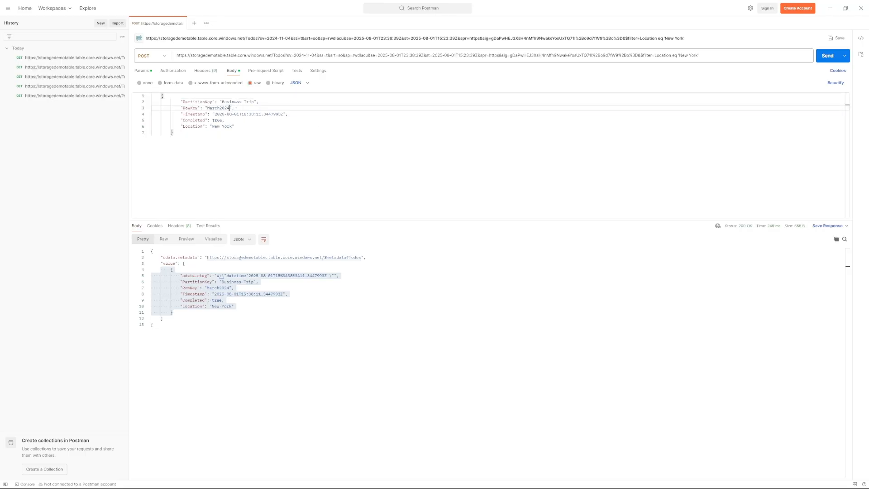
{"action": "type", "text": "-0001"}
{"action": "left_click", "coordinate": [248, 119]}
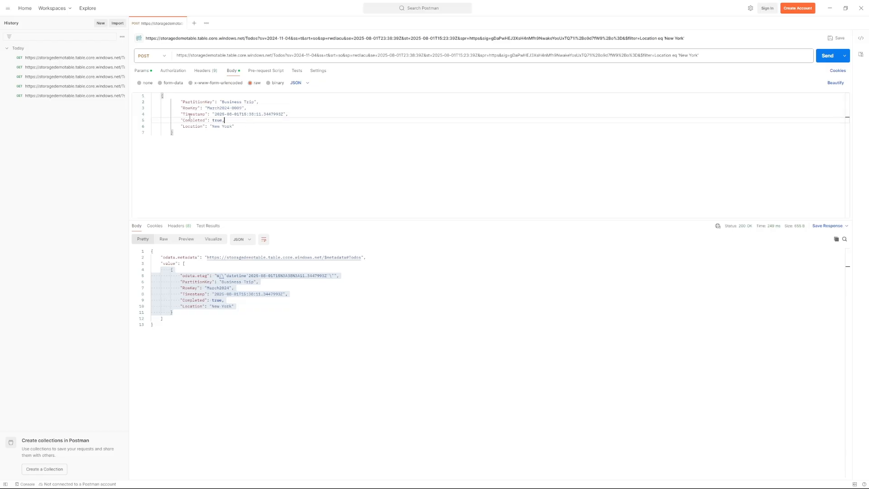
{"action": "left_click_drag", "start_coordinate": [173, 116], "coordinate": [290, 114]}
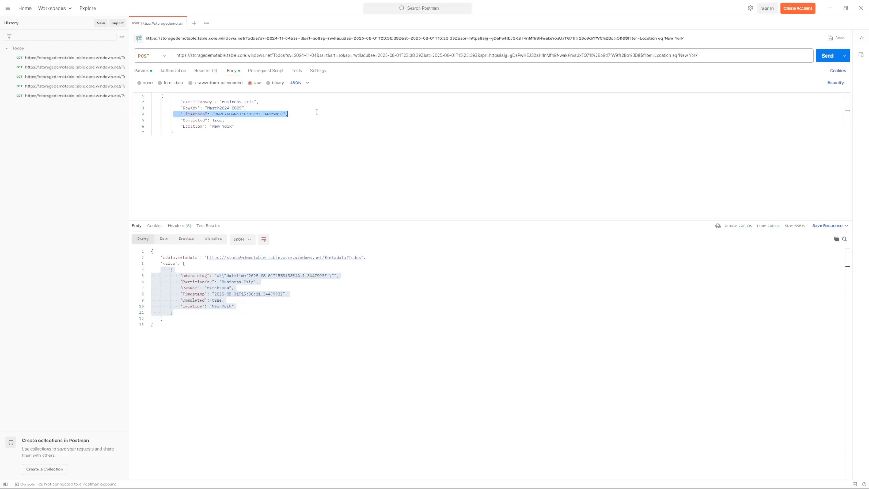
{"action": "key", "text": "BackSpace"}
{"action": "key", "text": "BackSpace"}
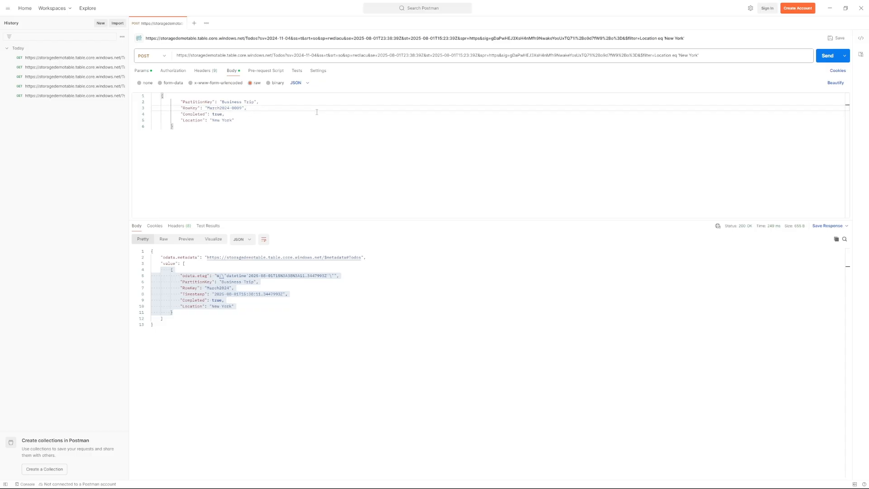
- Set the Location in the request body to New Jersey, then send the POST request and read the response
{"action": "left_click_drag", "start_coordinate": [224, 121], "coordinate": [234, 120]}
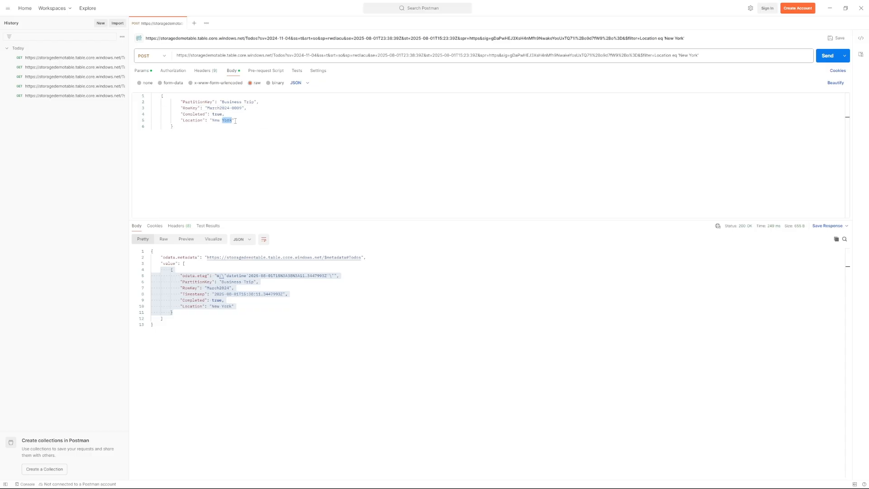
{"action": "type", "text": "Jersey"}
{"action": "left_click", "coordinate": [826, 55]}
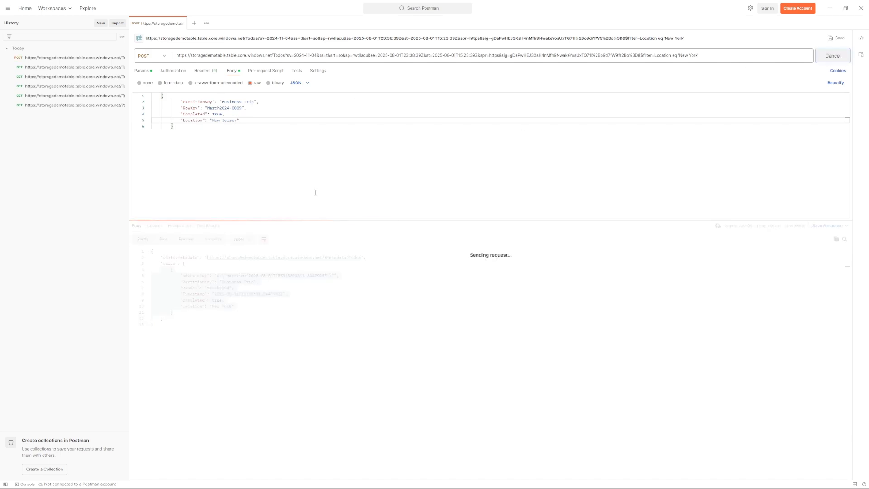
{"action": "left_click_drag", "start_coordinate": [291, 333], "coordinate": [164, 243]}
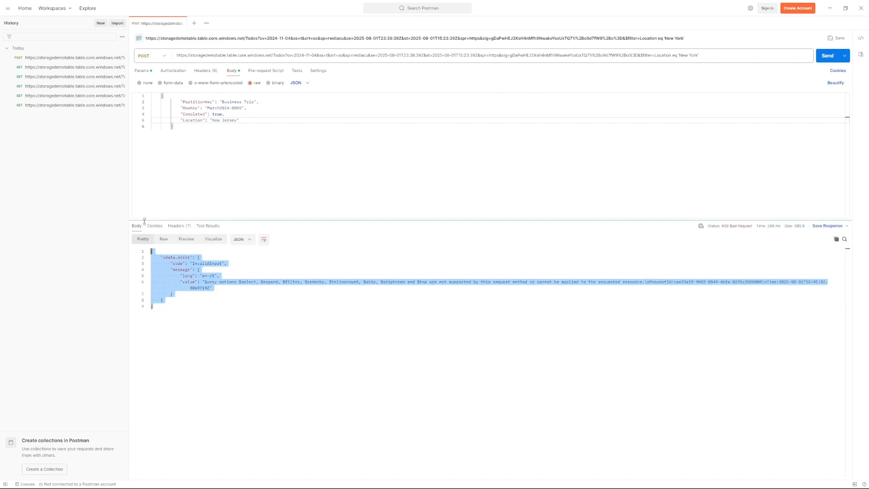
{"action": "left_click", "coordinate": [311, 349]}
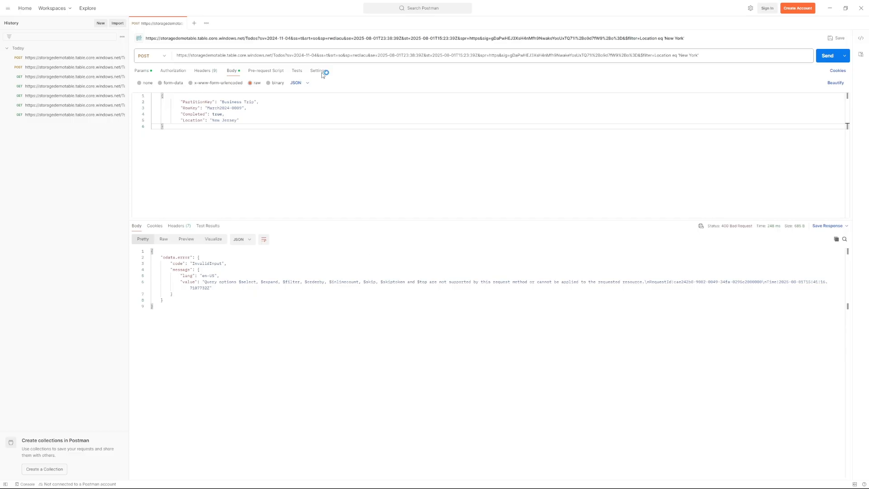
- Remove the $filter parameter from the end of the request URL and resend the POST request
{"action": "left_click_drag", "start_coordinate": [716, 57], "coordinate": [682, 55]}
{"action": "left_click", "coordinate": [727, 56]}
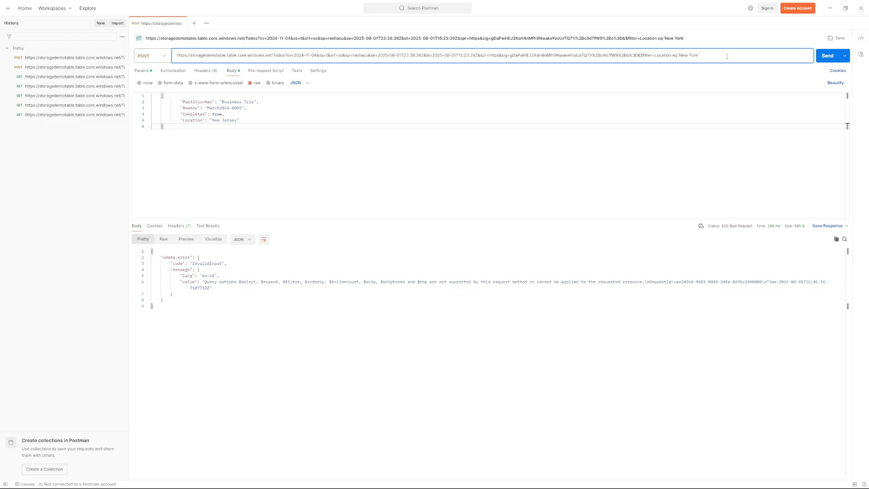
{"action": "key", "text": "BackSpace"}
{"action": "key", "text": "BackSpace"}
{"action": "key", "text": "BackSpace"}
{"action": "key", "text": "BackSpace"}
{"action": "key", "text": "BackSpace"}
{"action": "key", "text": "BackSpace"}
{"action": "key", "text": "BackSpace"}
{"action": "key", "text": "BackSpace"}
{"action": "key", "text": "BackSpace"}
{"action": "key", "text": "BackSpace"}
{"action": "key", "text": "BackSpace"}
{"action": "key", "text": "BackSpace"}
{"action": "key", "text": "BackSpace"}
{"action": "key", "text": "BackSpace"}
{"action": "key", "text": "BackSpace"}
{"action": "key", "text": "BackSpace"}
{"action": "key", "text": "BackSpace"}
{"action": "key", "text": "BackSpace"}
{"action": "key", "text": "BackSpace"}
{"action": "key", "text": "BackSpace"}
{"action": "left_click", "coordinate": [828, 56]}
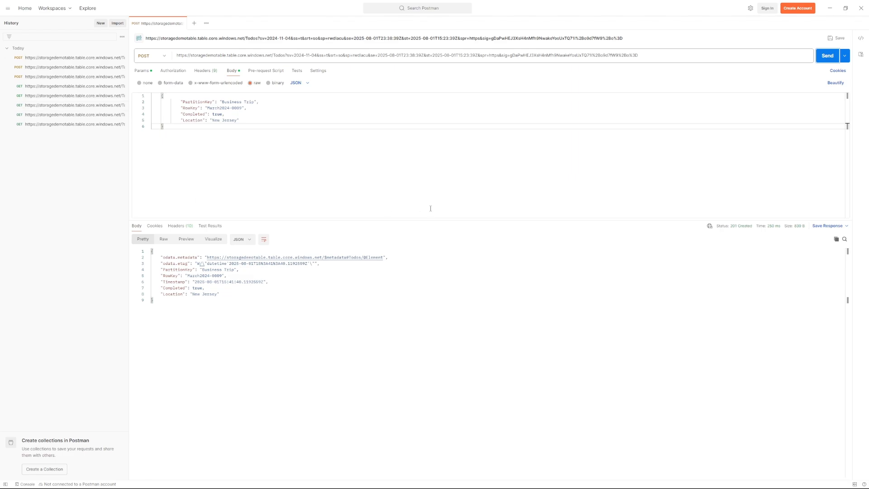
- Create a new GET request from the Table service SAS URL, add the table name Todos to its path and send it
{"action": "key", "text": "alt+Tab"}
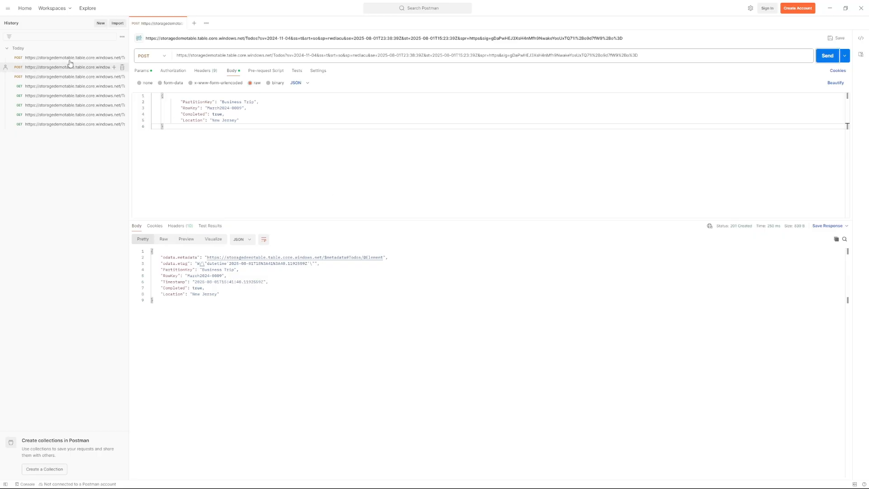
{"action": "key", "text": "alt+Tab"}
{"action": "left_click", "coordinate": [194, 23]}
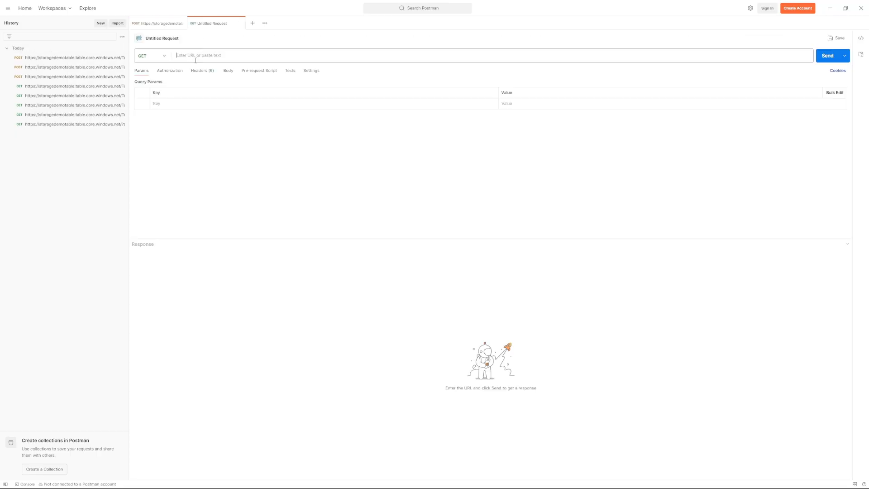
{"action": "key", "text": "ctrl+v"}
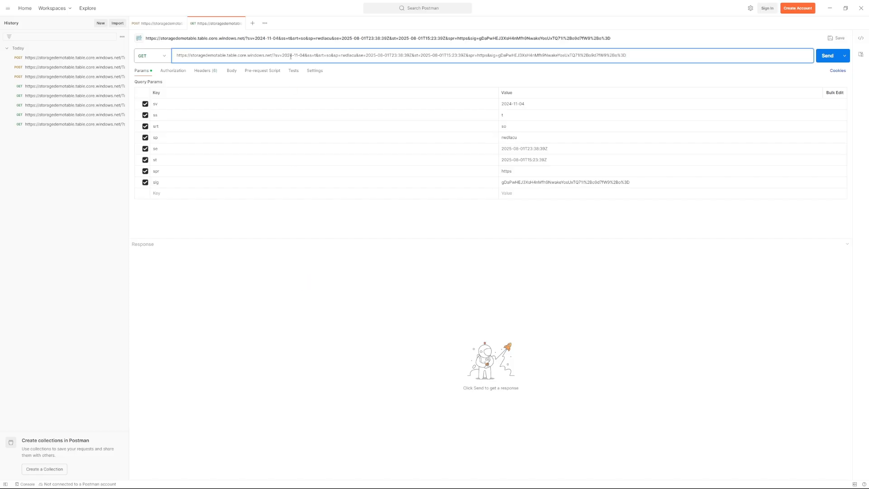
{"action": "type", "text": "Todo"}
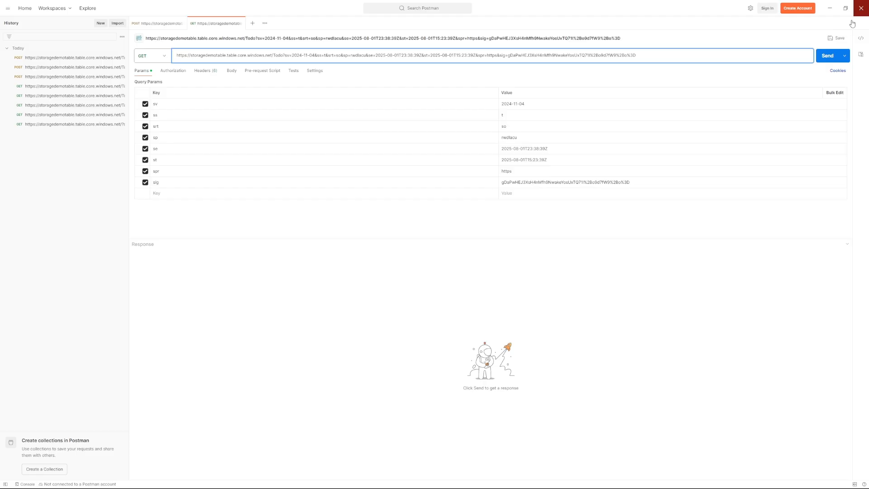
{"action": "left_click", "coordinate": [826, 56]}
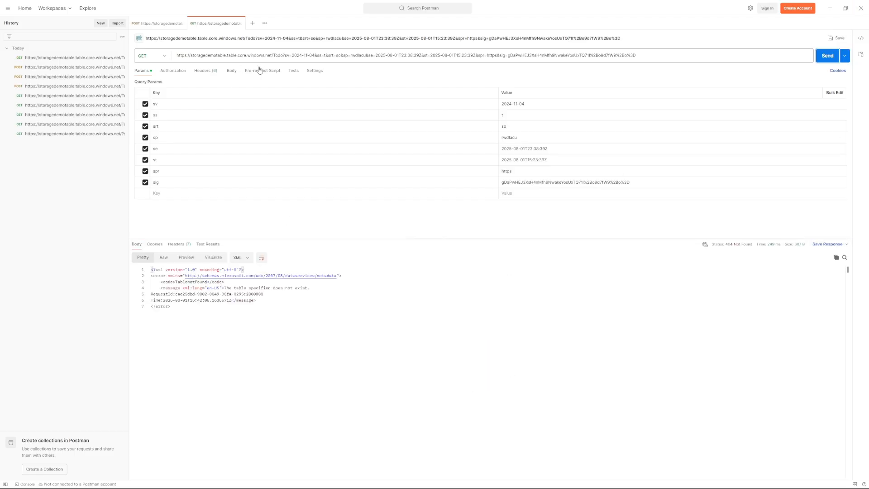
{"action": "left_click", "coordinate": [283, 55]}
{"action": "type", "text": "s"}
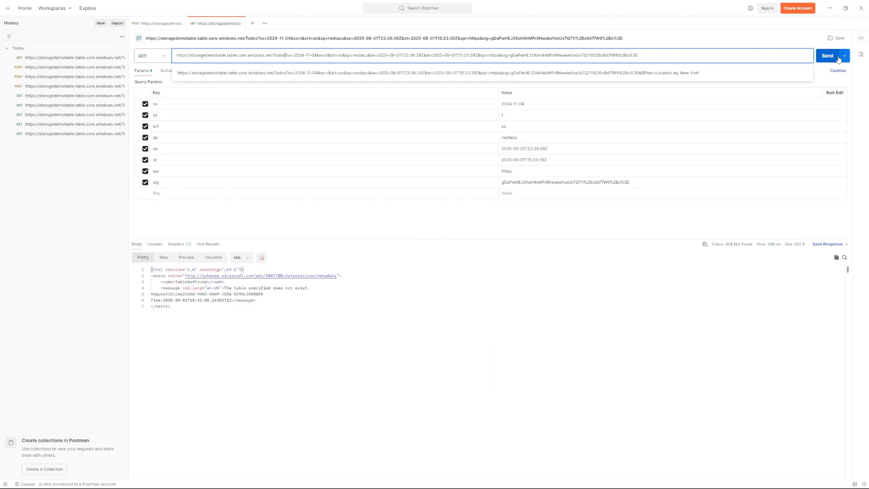
{"action": "key", "text": "Return"}
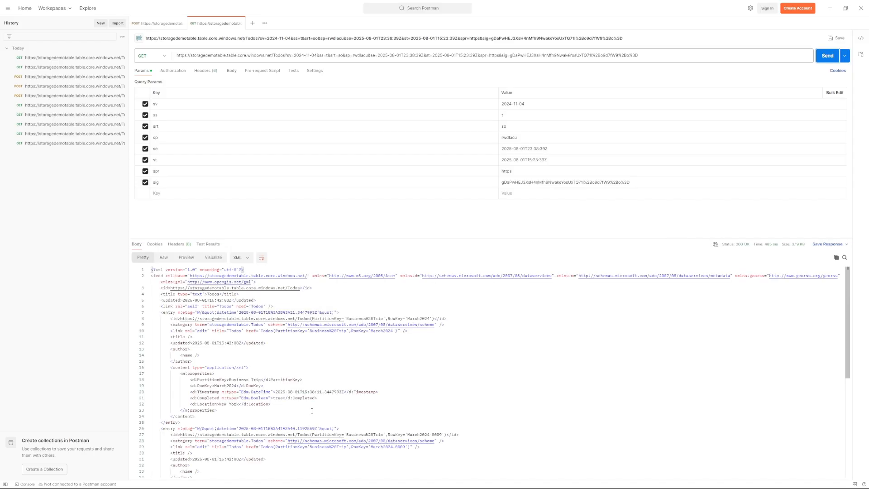
- Add an Accept header with the value application/json to the new GET request, send it and examine the returned entities
{"action": "left_click", "coordinate": [204, 71]}
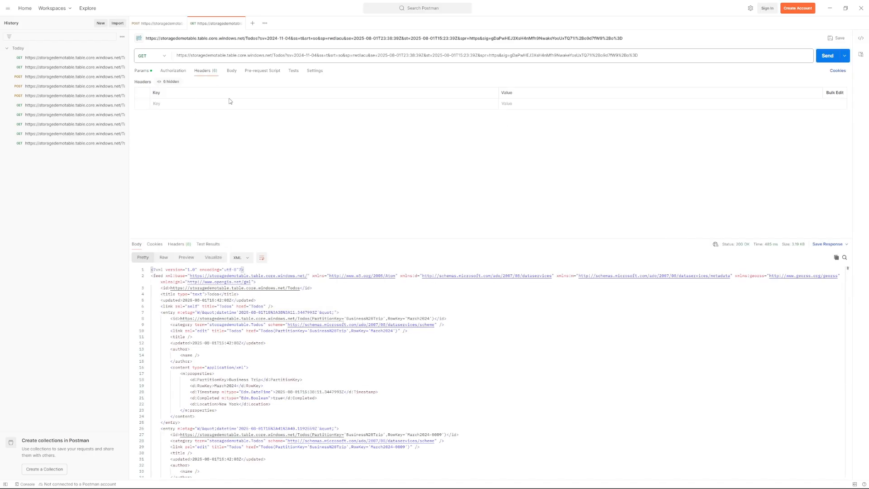
{"action": "left_click", "coordinate": [181, 71]}
{"action": "left_click", "coordinate": [230, 71]}
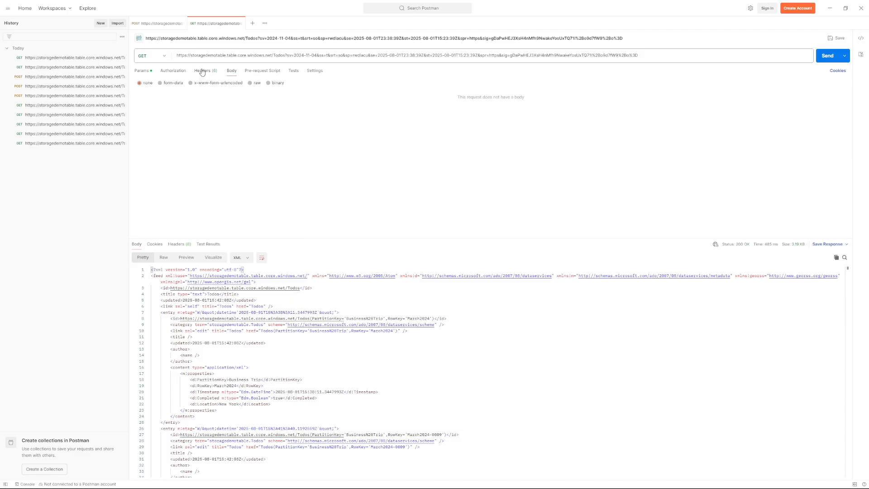
{"action": "left_click", "coordinate": [204, 71]}
{"action": "left_click", "coordinate": [190, 105]}
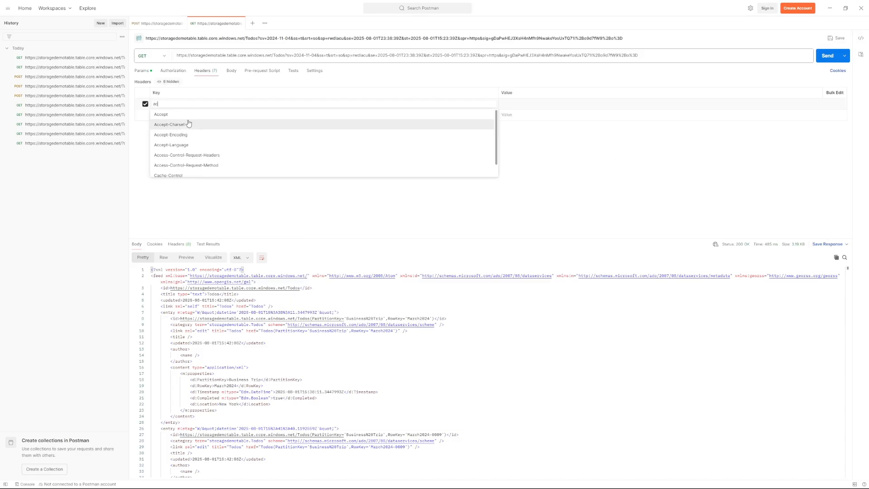
{"action": "left_click", "coordinate": [186, 114]}
{"action": "left_click", "coordinate": [561, 106]}
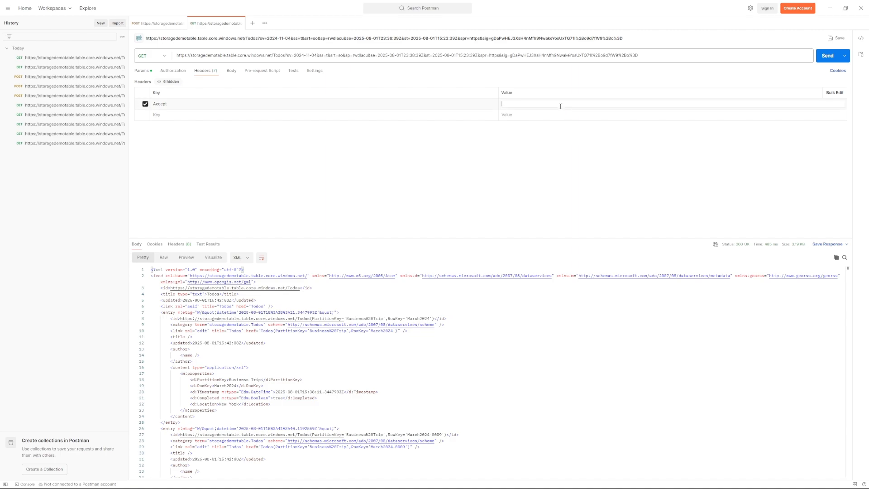
{"action": "type", "text": "json"}
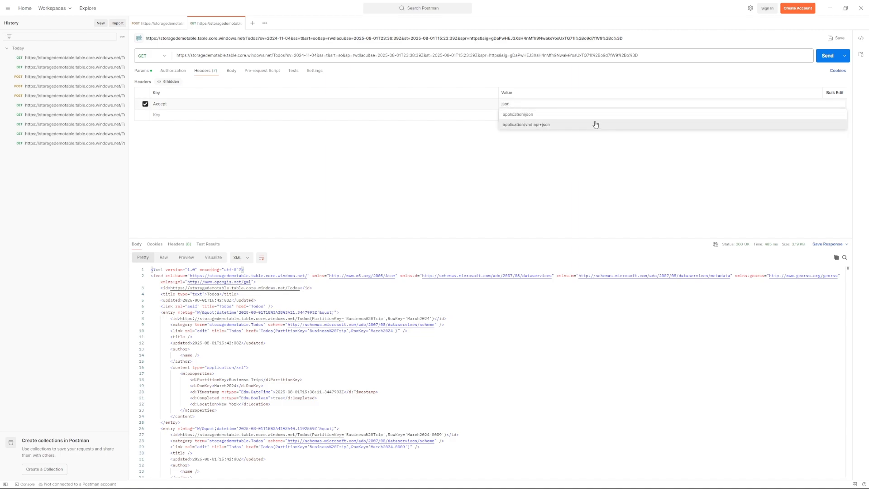
{"action": "left_click", "coordinate": [828, 55]}
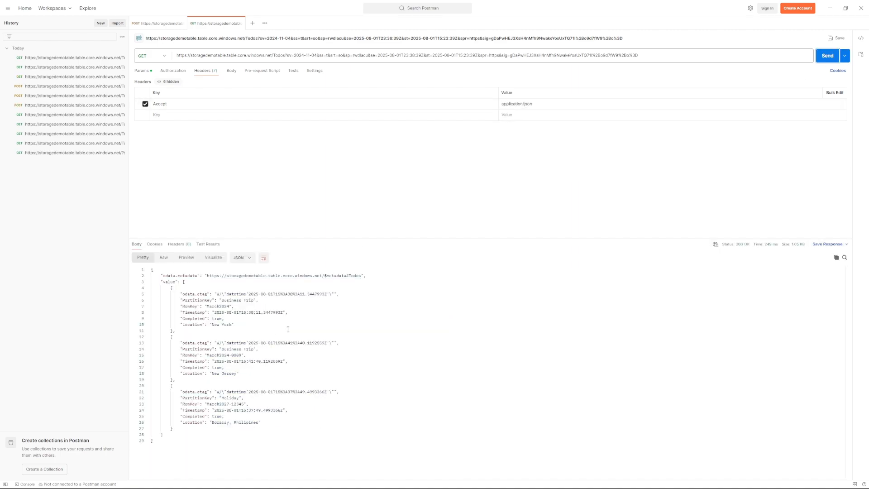
{"action": "left_click", "coordinate": [272, 334]}
{"action": "key", "text": "ctrl+a"}
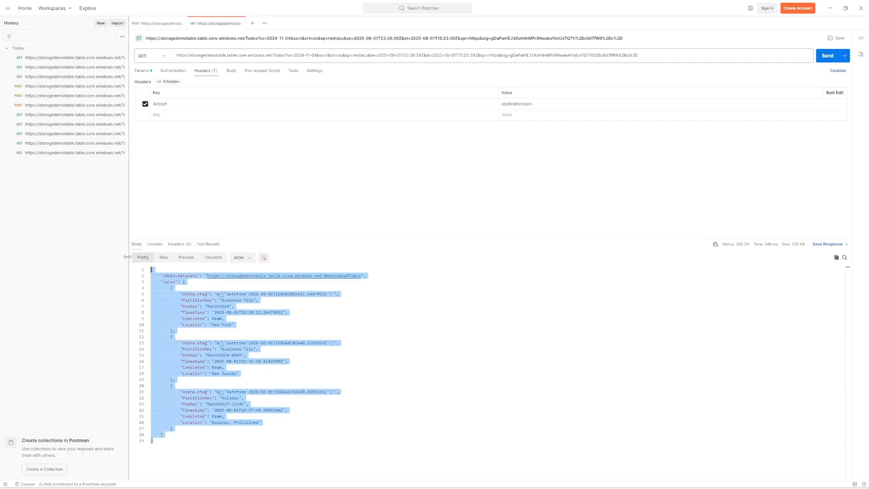